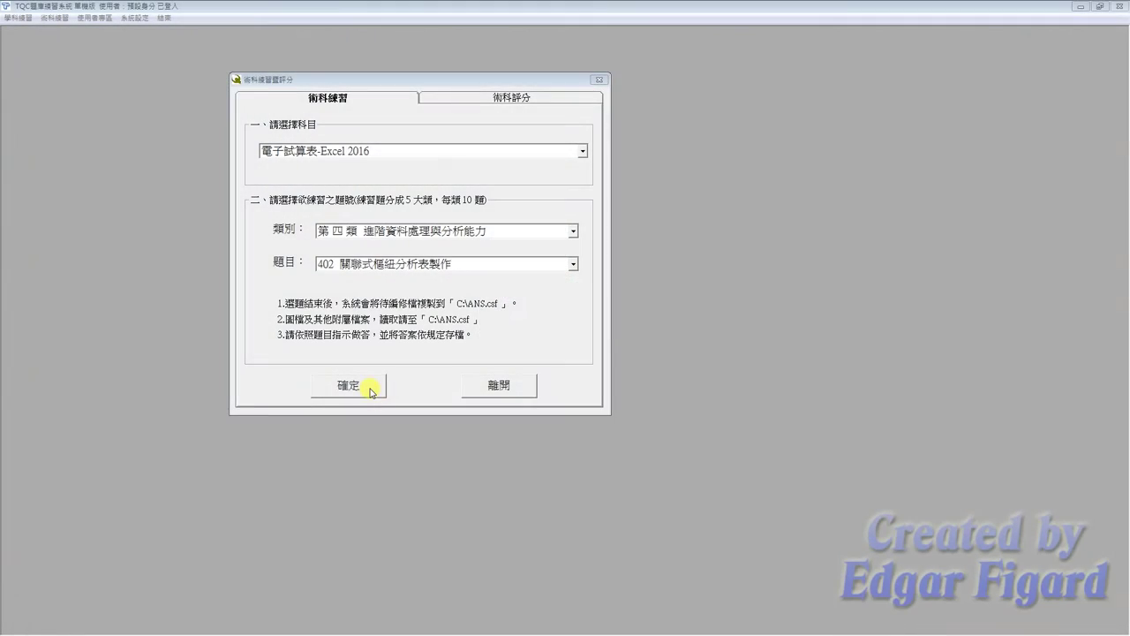
Start practice question 402 and open EXD04.xlsx from the EX04 folder.
left_click(371, 390)
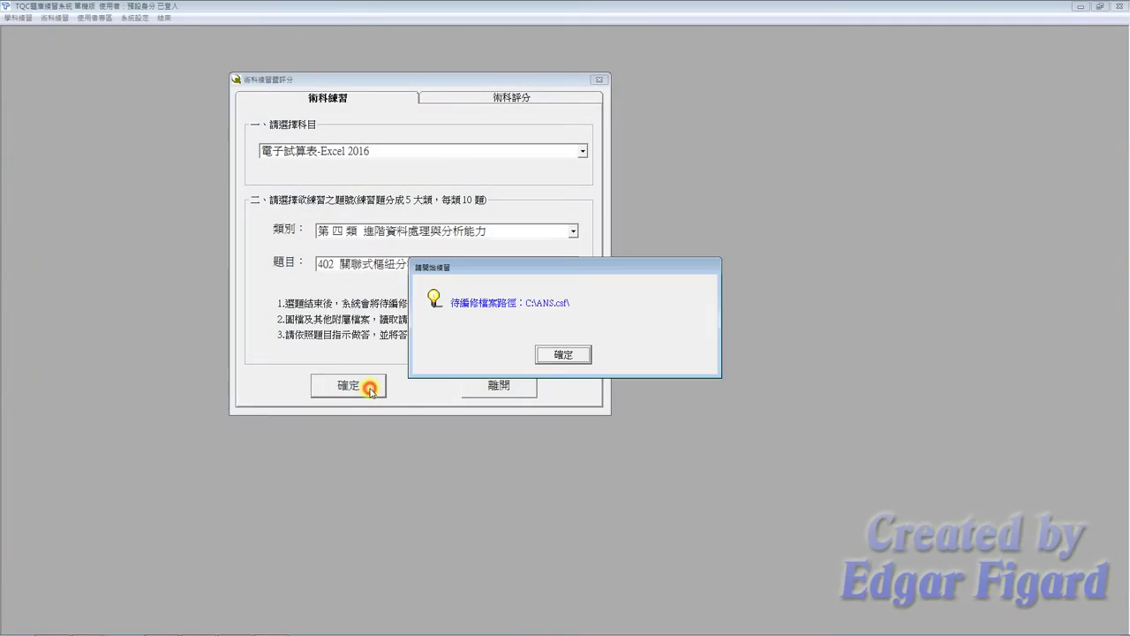
left_click(561, 357)
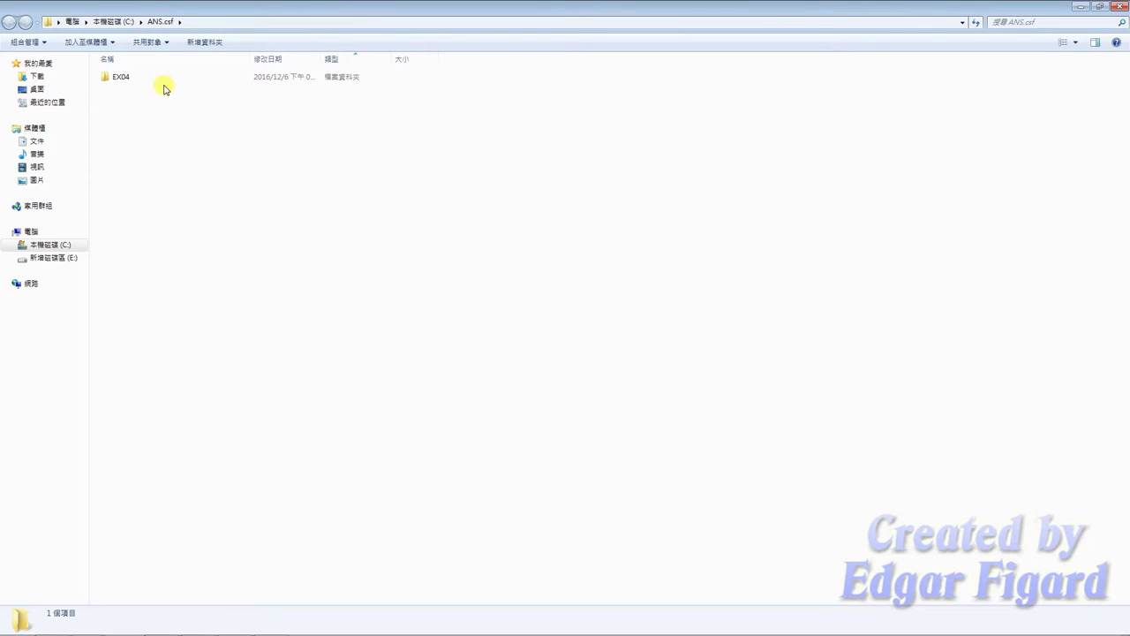
double_click(164, 80)
double_click(163, 81)
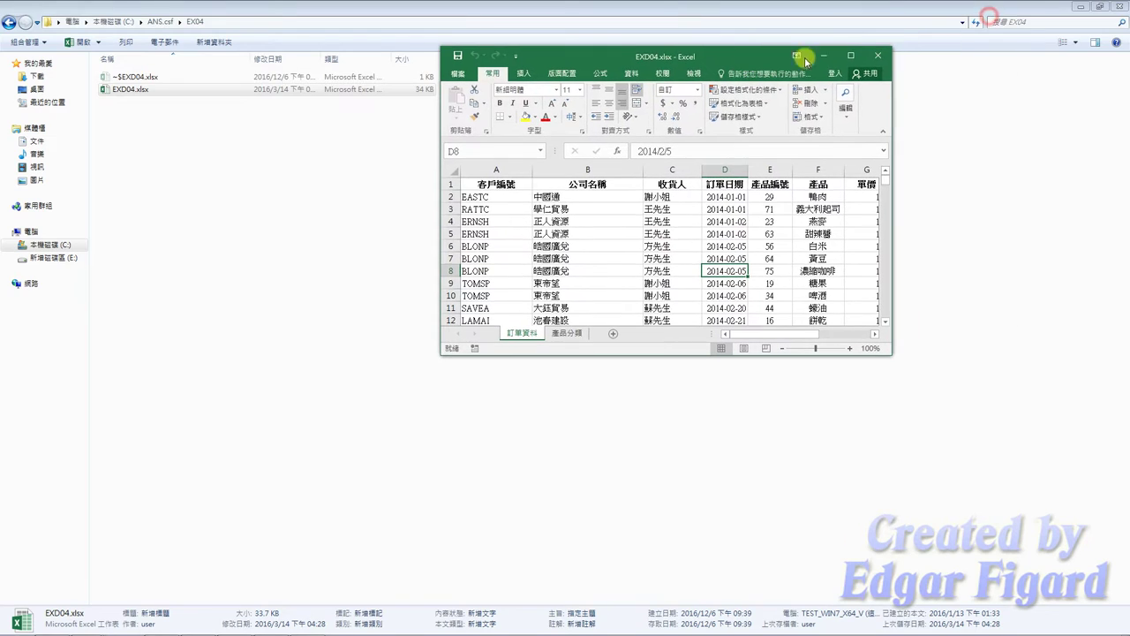
Format the order data A1:K290 as a light blue banded table named 訂單資料.
left_click(848, 53)
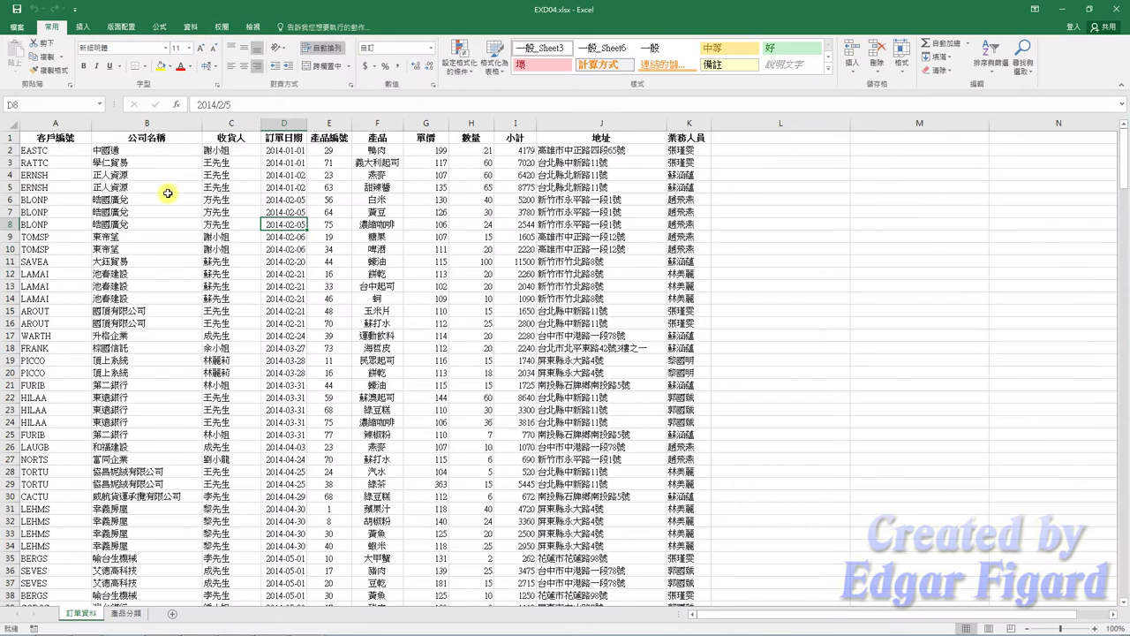
left_click(148, 184)
key("ctrl+a")
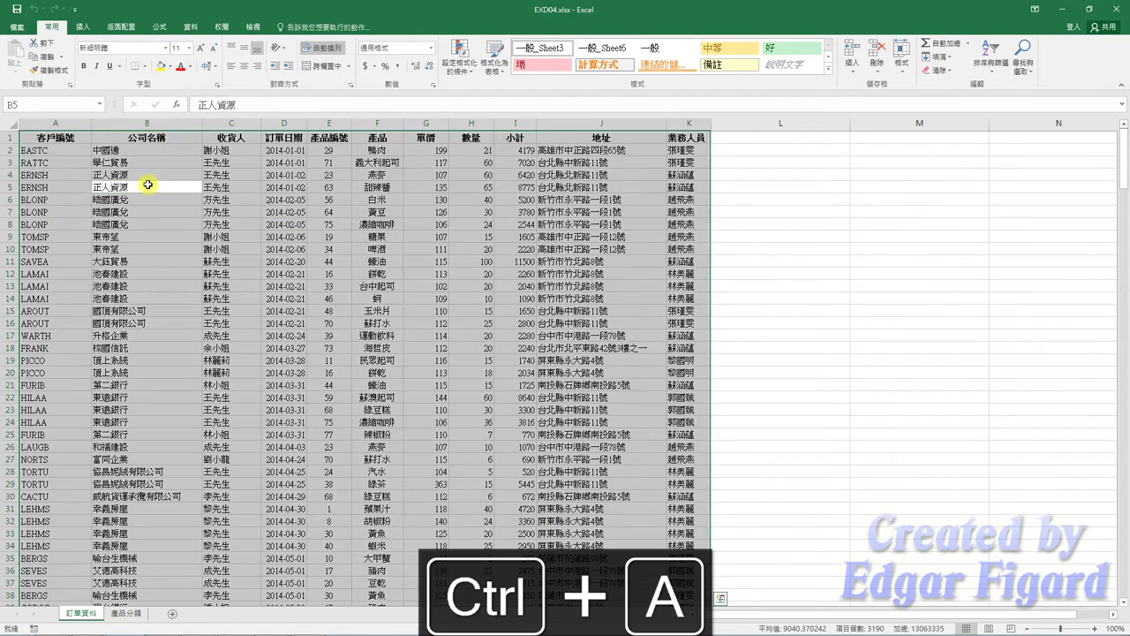
left_click(492, 71)
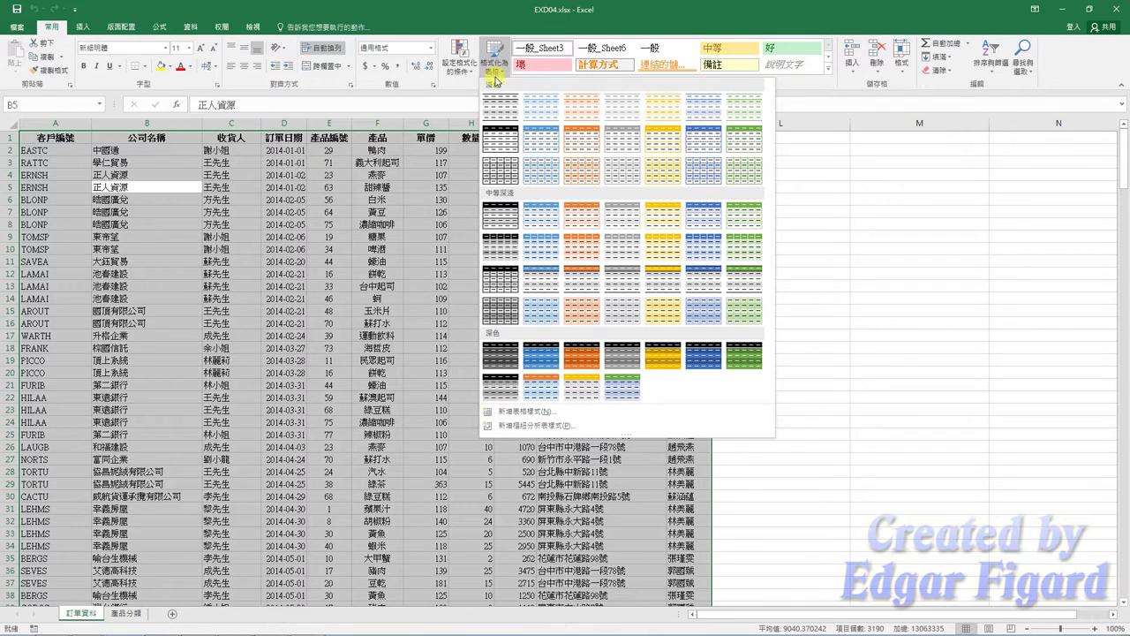
left_click(692, 163)
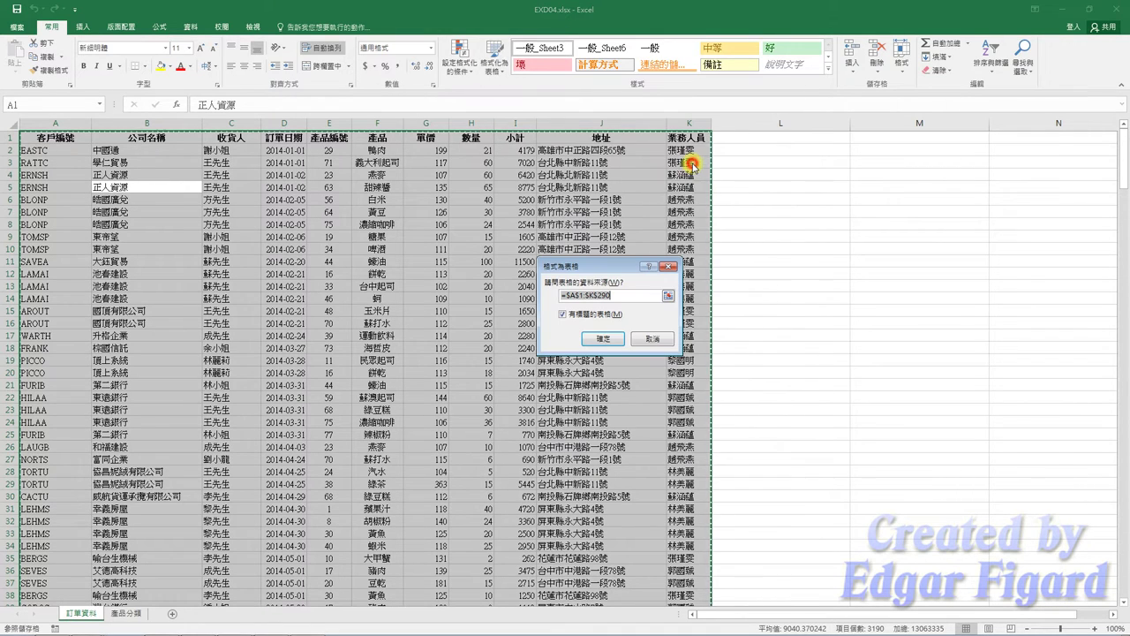
left_click(603, 340)
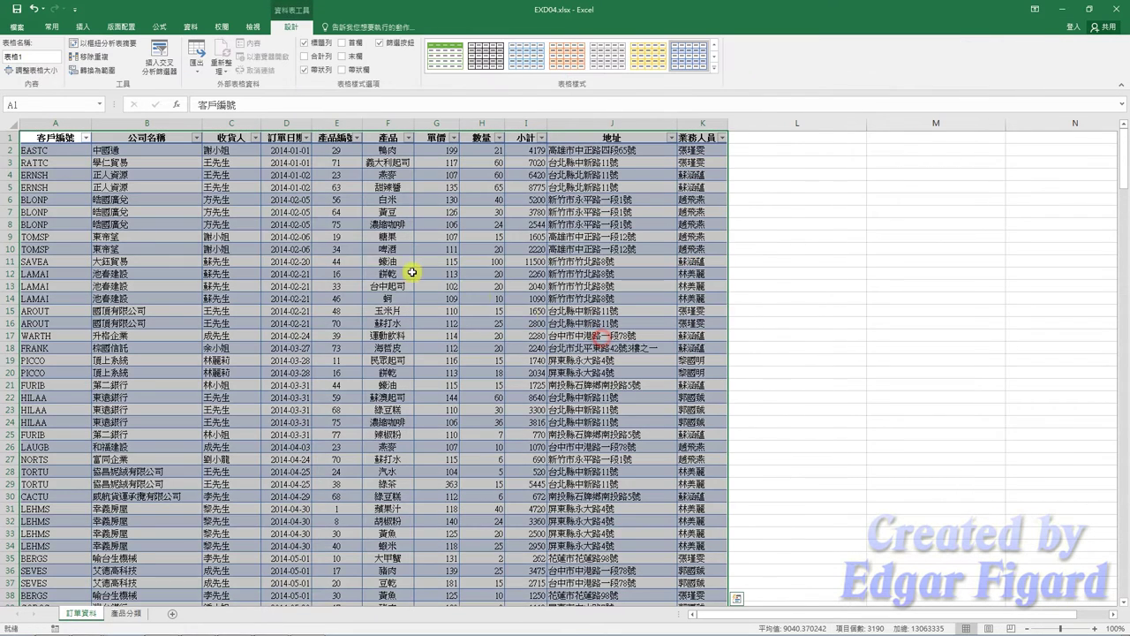
left_click_drag(45, 58, 4, 57)
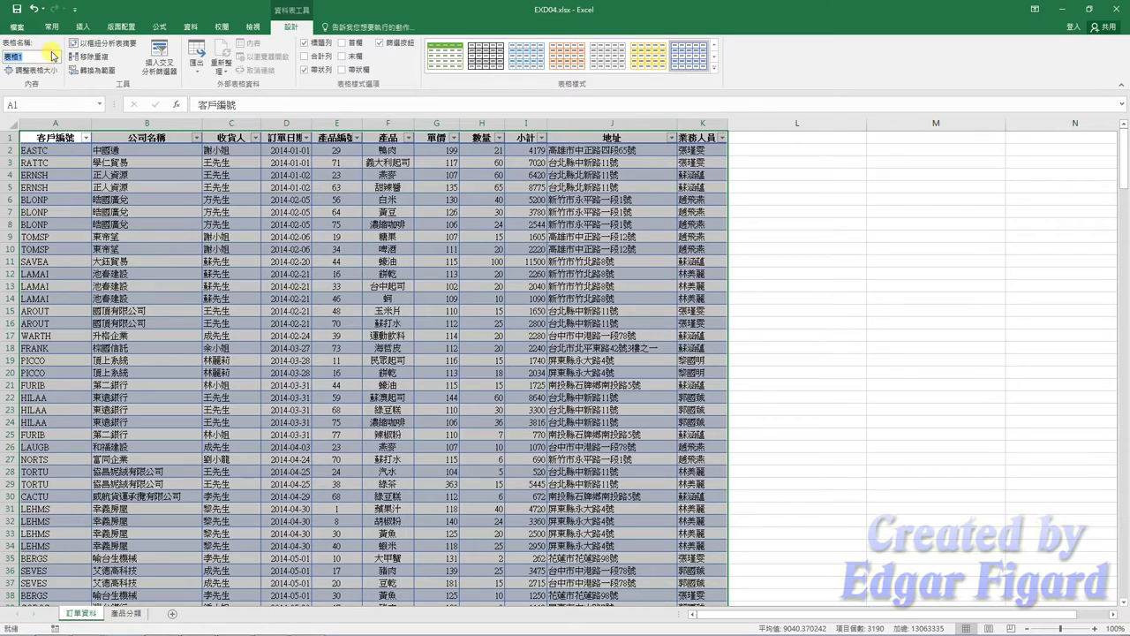
type("yl")
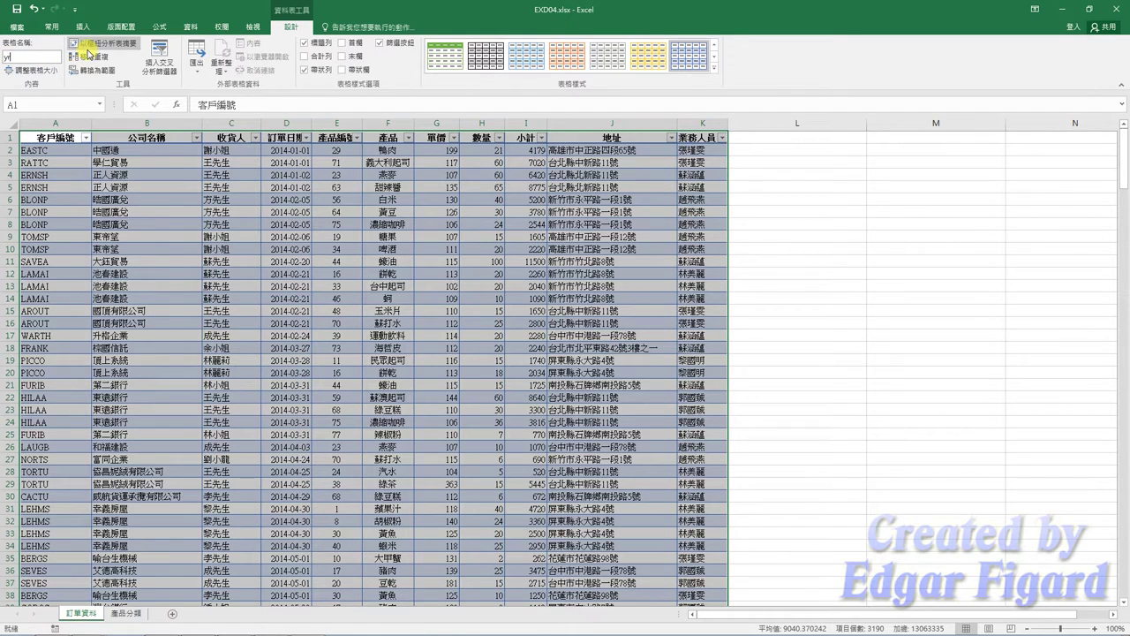
type("訂單資料")
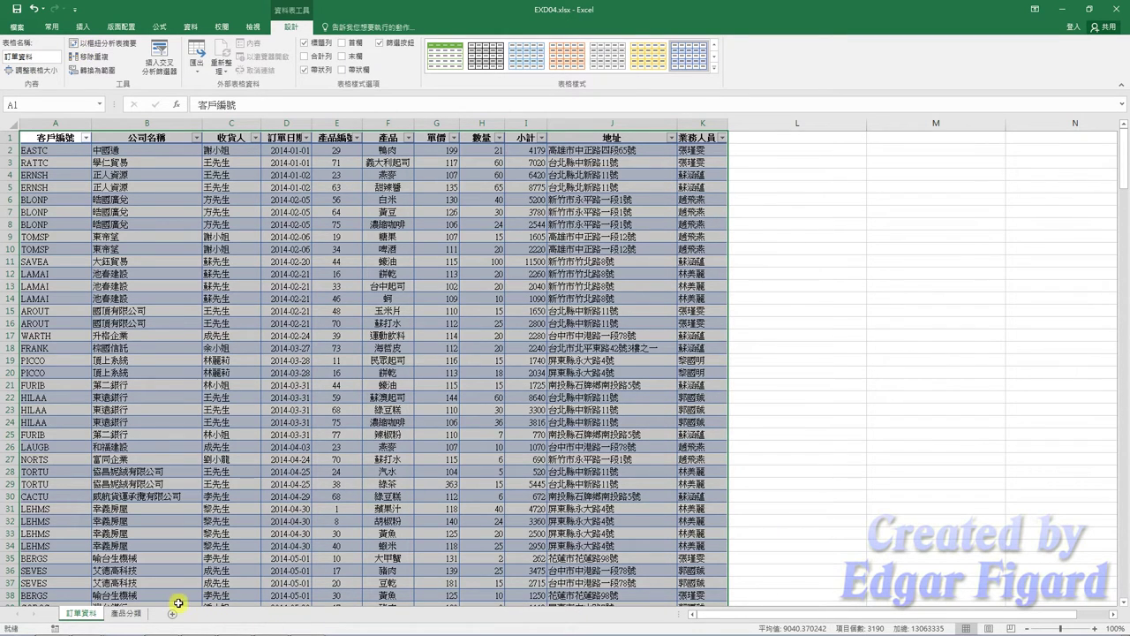
Format the 產品分類 sheet's data A1:D77 as a light green banded table named 產品分類.
left_click(137, 616)
left_click(83, 177)
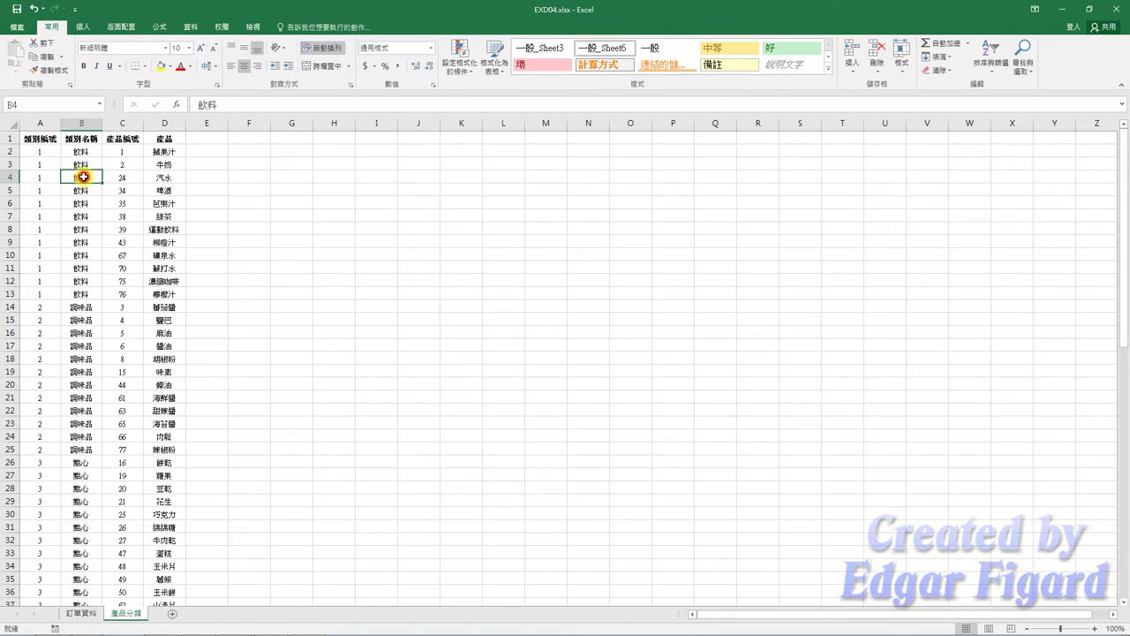
key("ctrl+a")
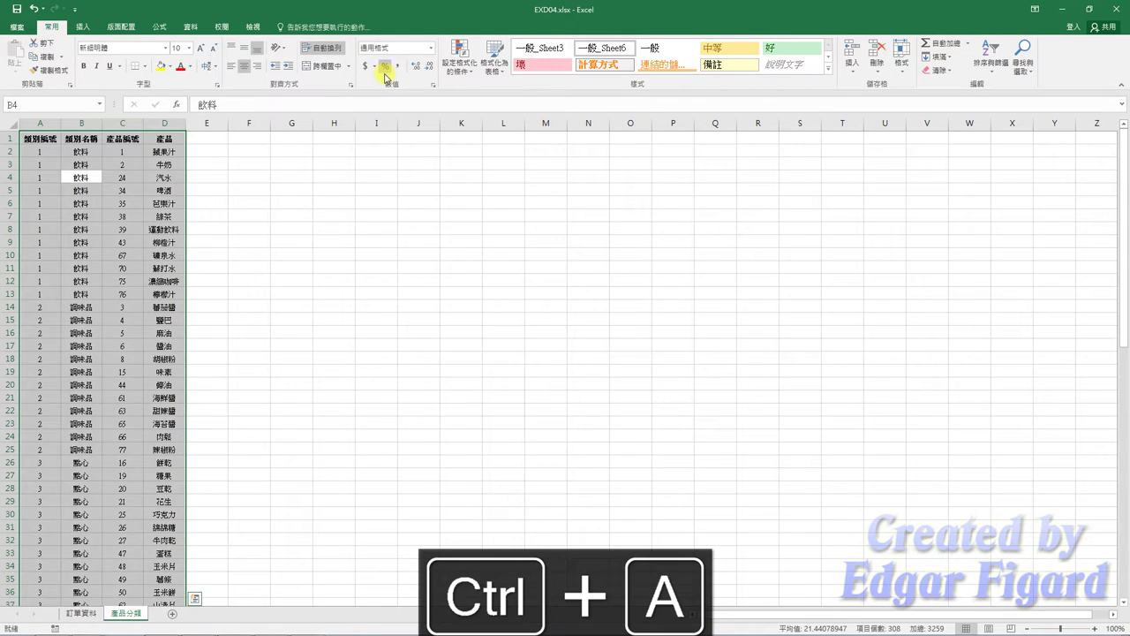
left_click(492, 71)
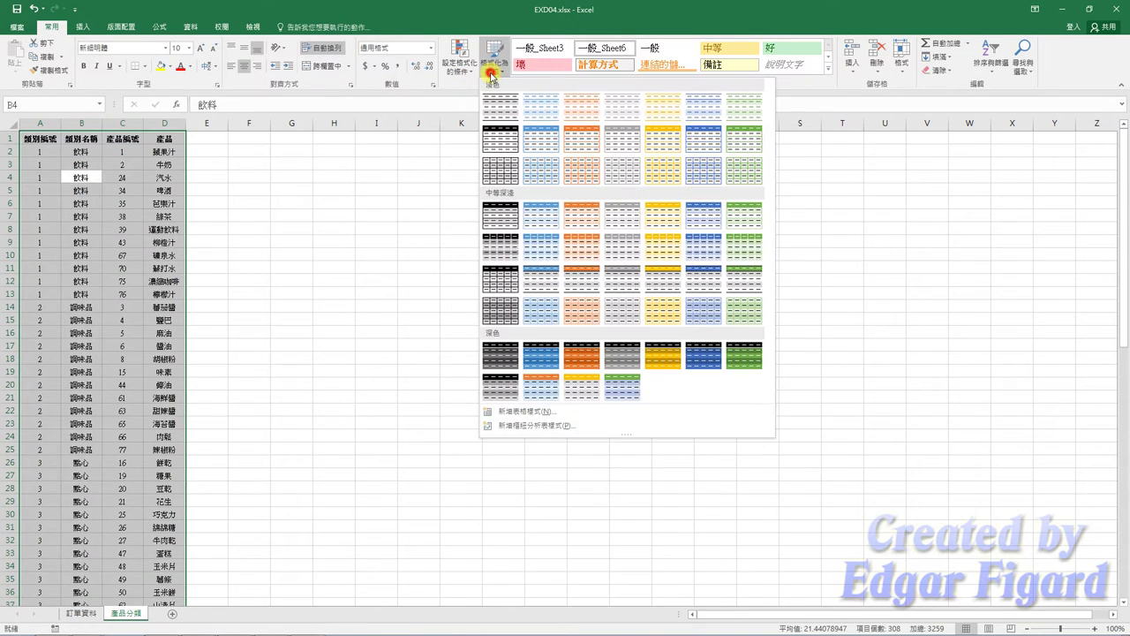
left_click(744, 176)
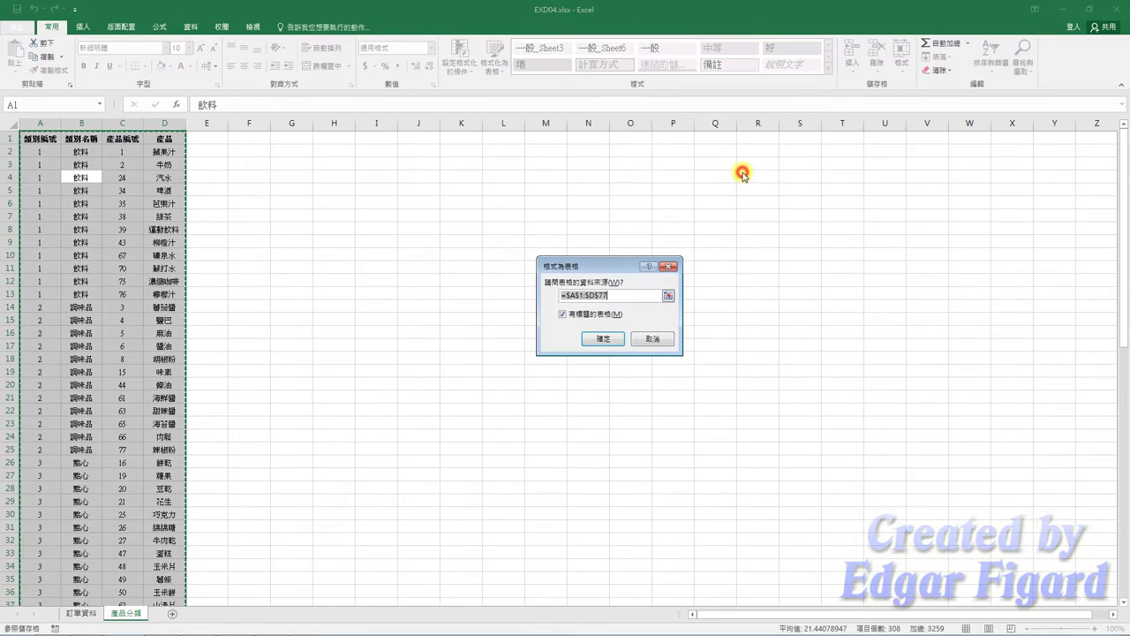
left_click(594, 341)
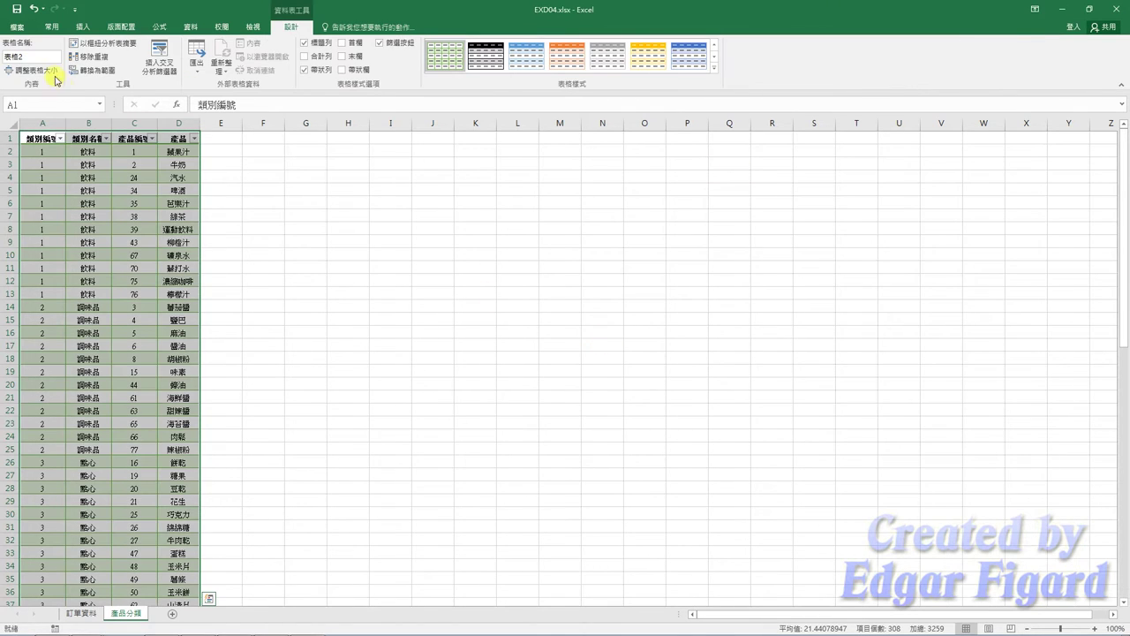
left_click(33, 57)
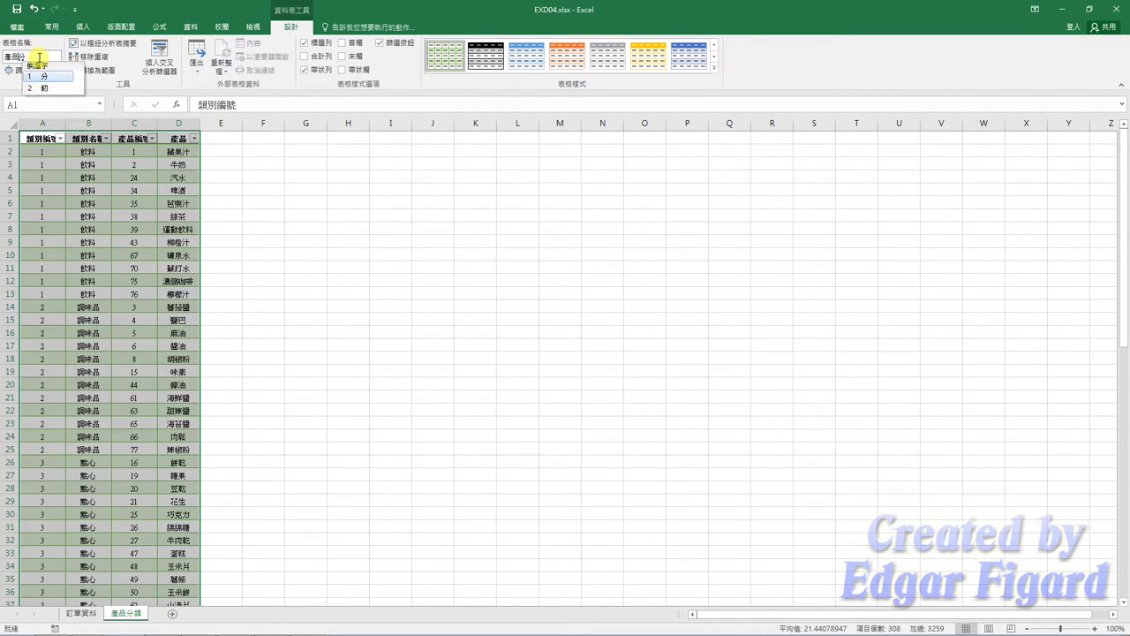
type("分類")
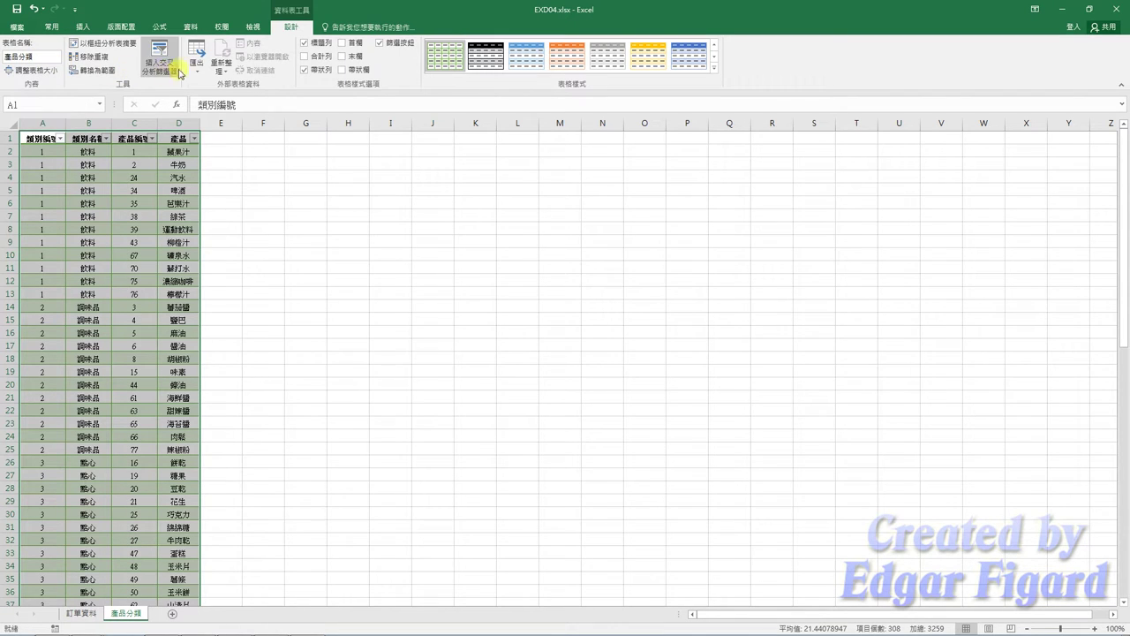
Start a new relationship using the 訂單資料 table's 產品編號 column.
left_click(191, 27)
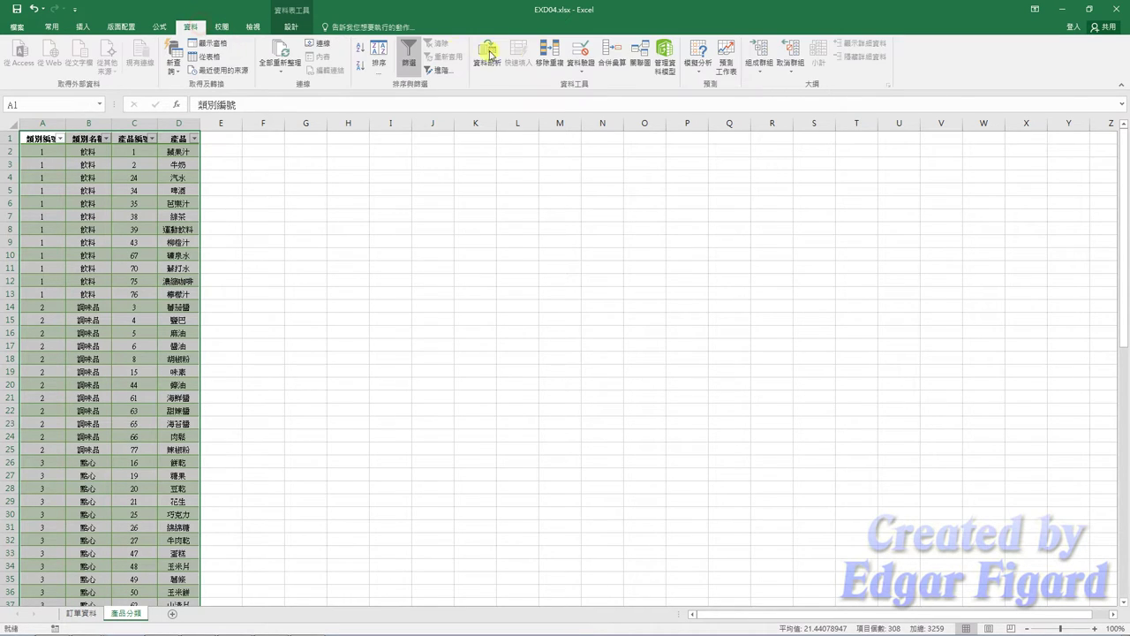
left_click(638, 58)
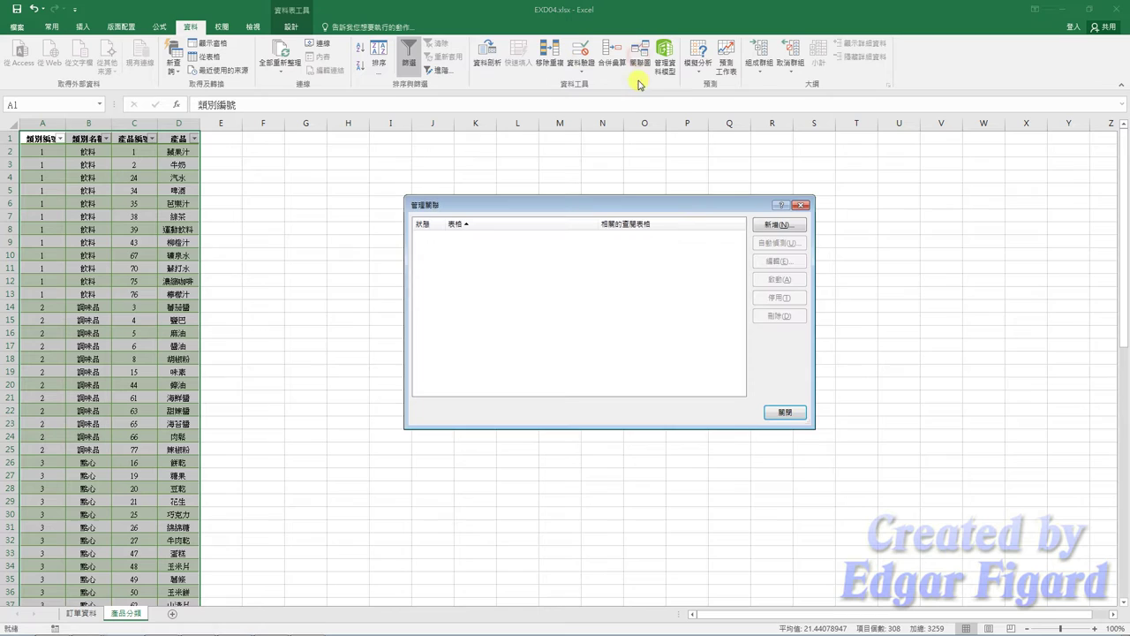
left_click(768, 225)
left_click(581, 298)
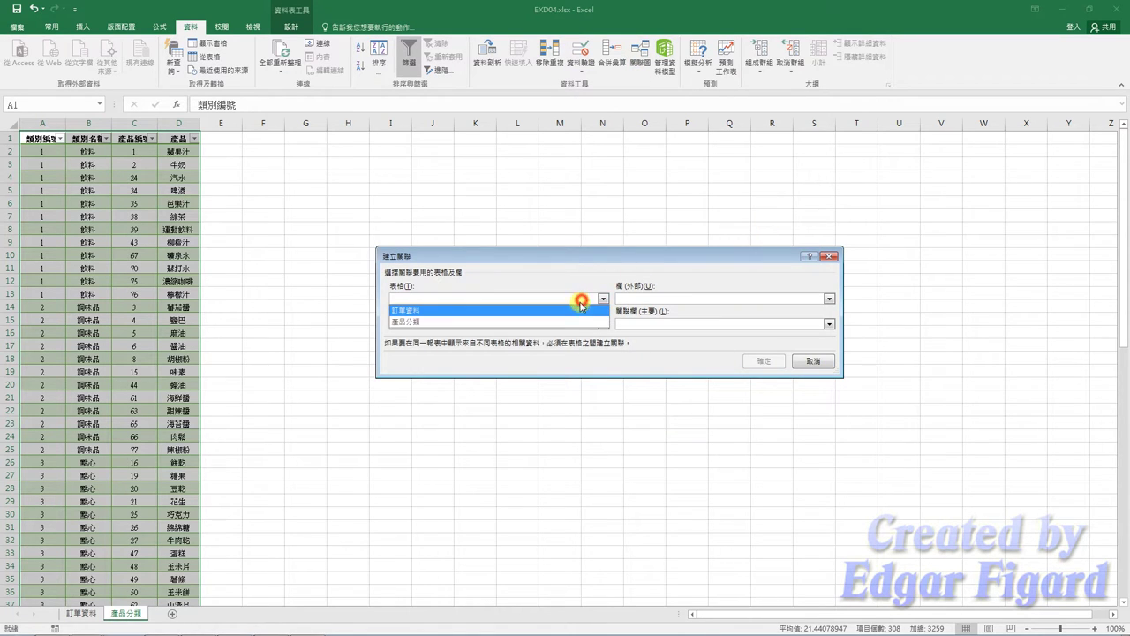
left_click(568, 309)
left_click(651, 298)
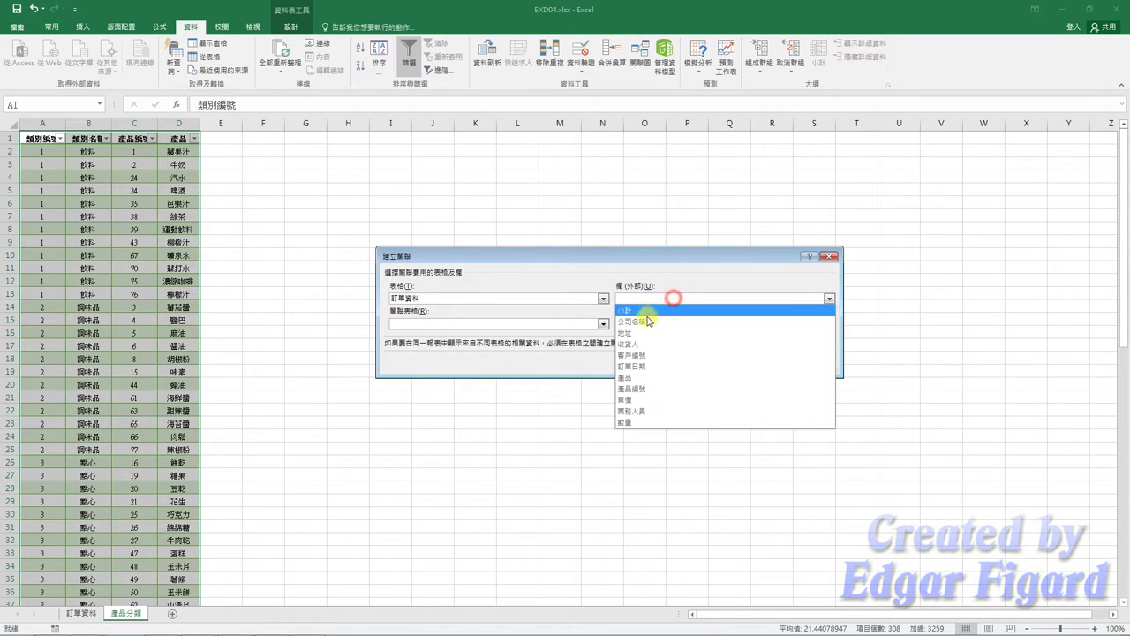
left_click(642, 388)
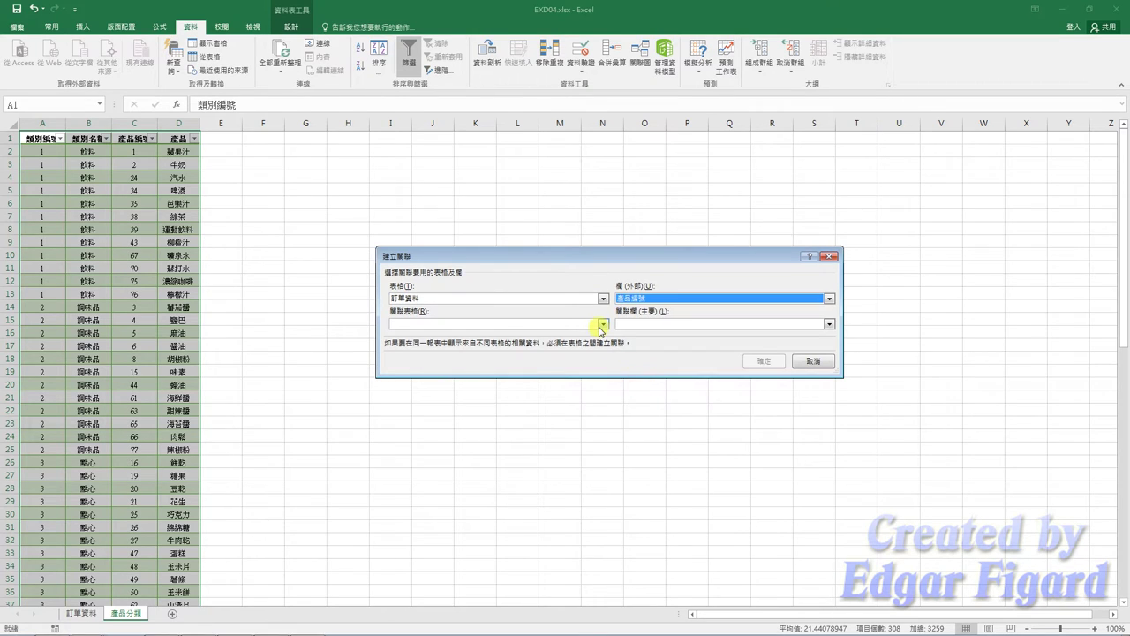
Relate it to the 產品分類 table's 產品編號 column and confirm.
left_click(604, 324)
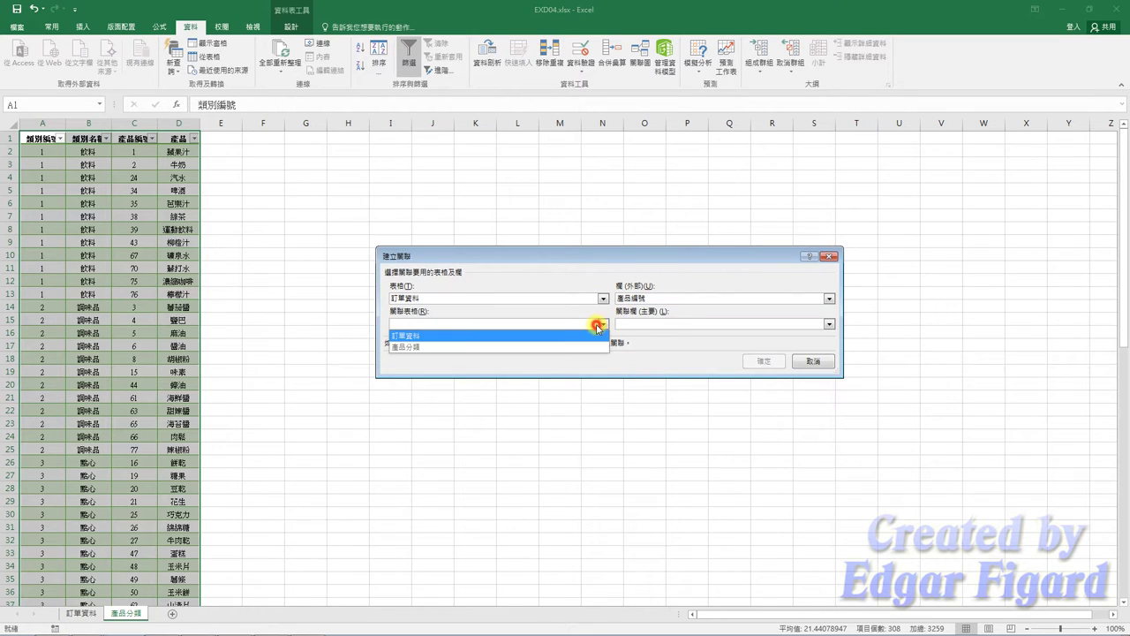
left_click(534, 347)
left_click(653, 324)
left_click(643, 349)
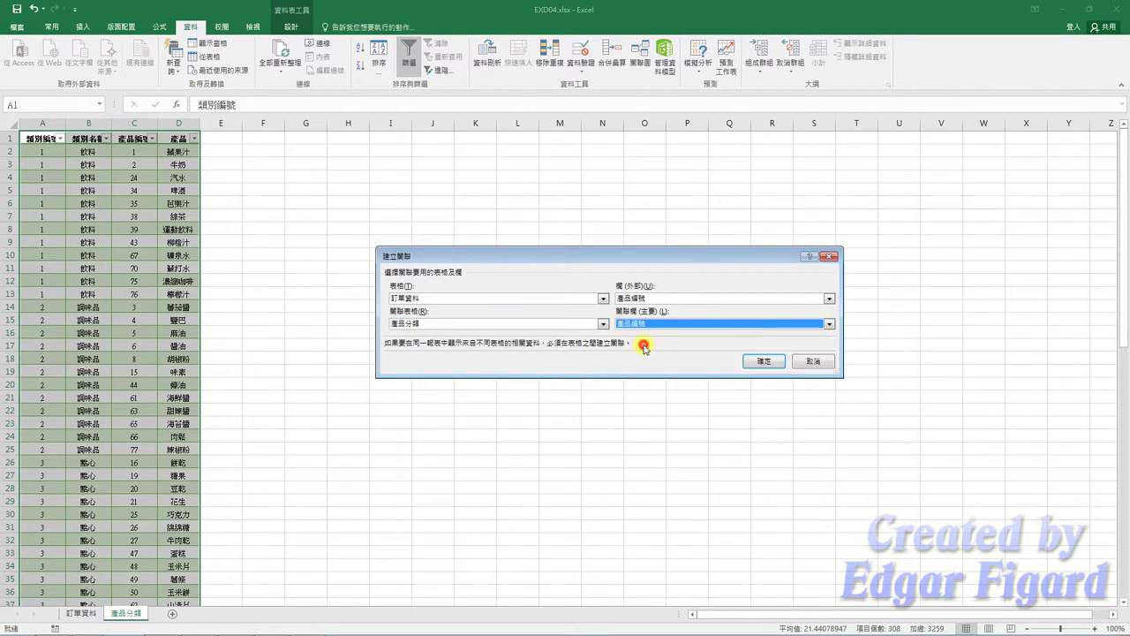
left_click(761, 363)
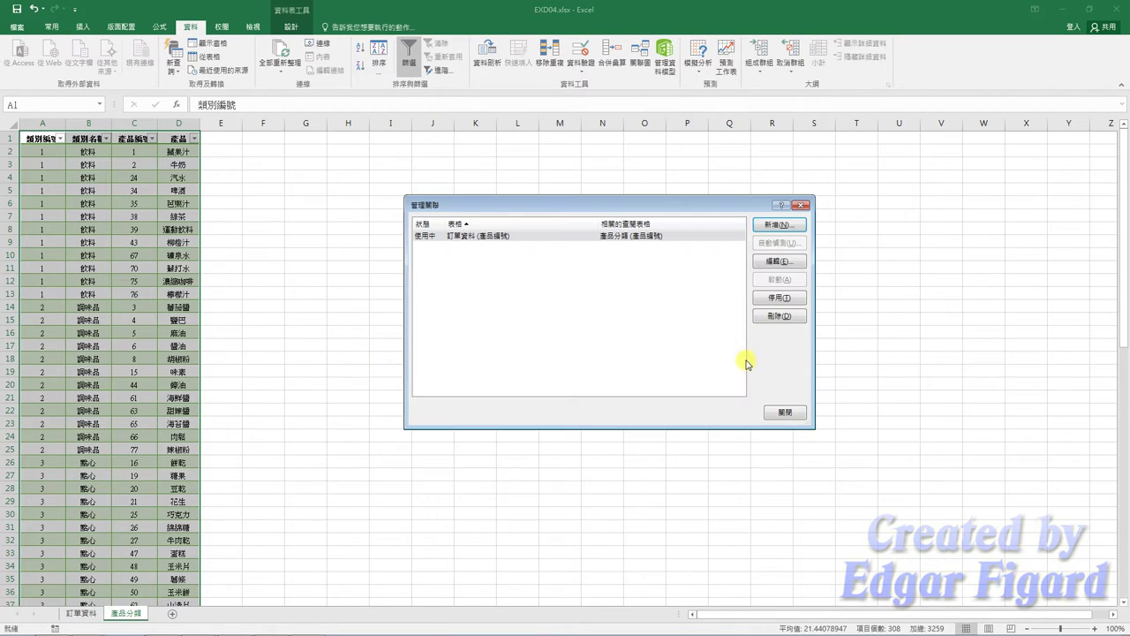
left_click(778, 412)
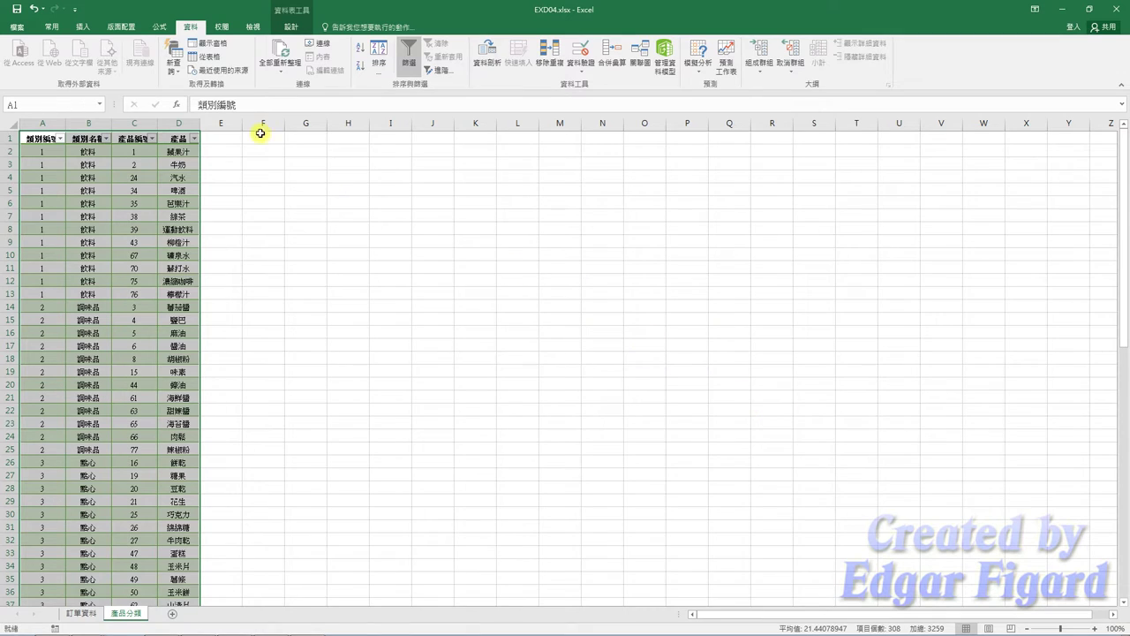
Insert a PivotTable from the workbook data model on a new sheet.
left_click(83, 27)
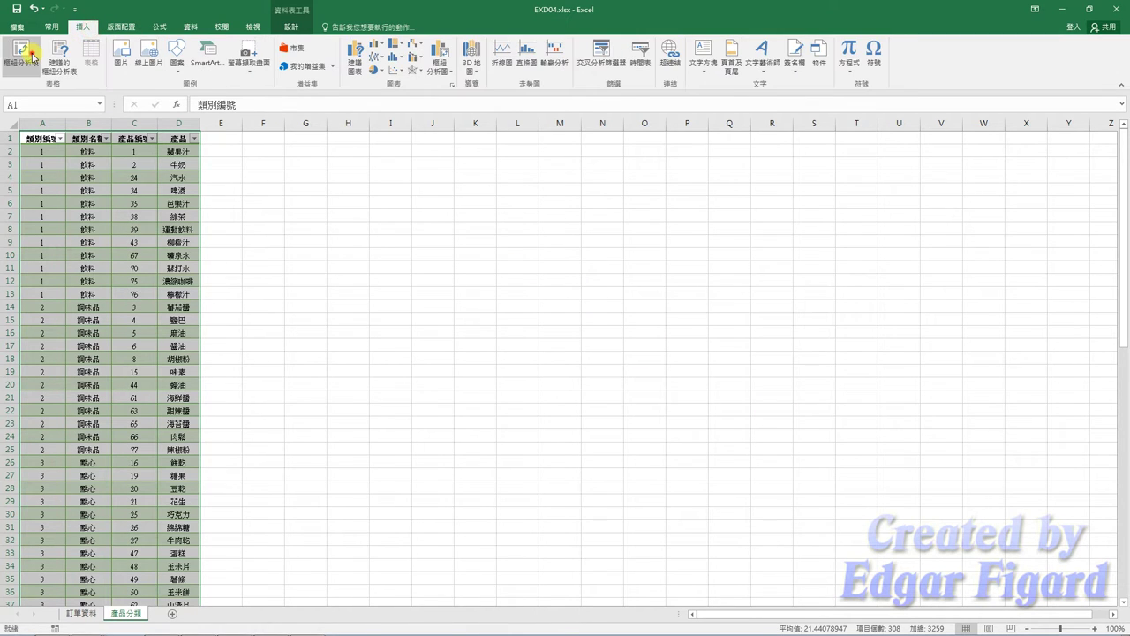
left_click(30, 55)
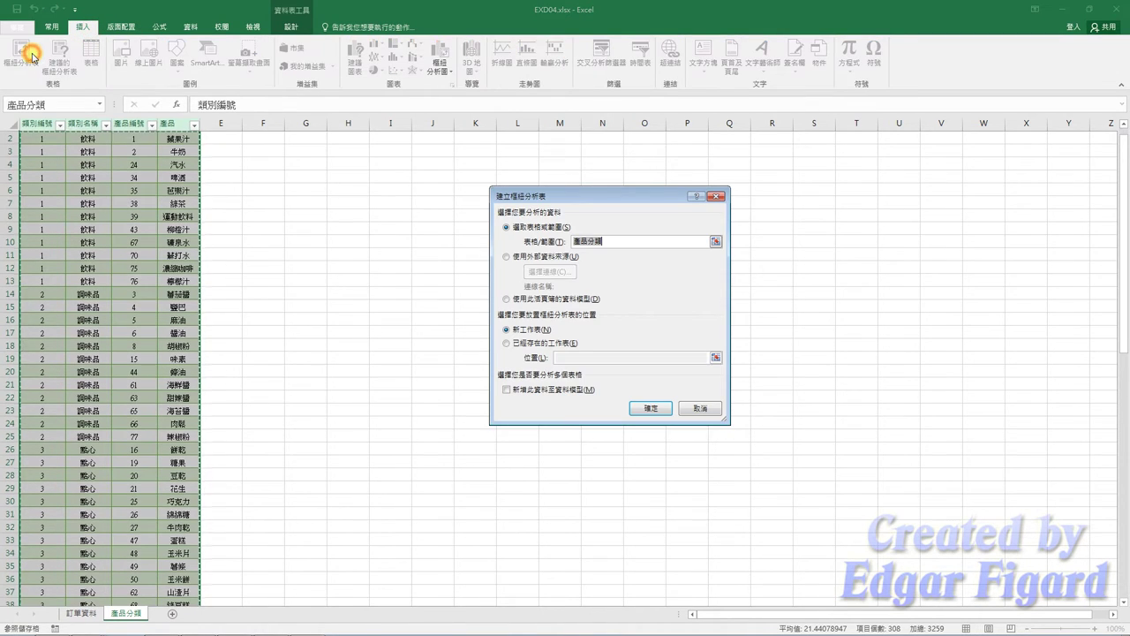
left_click(559, 298)
left_click(654, 408)
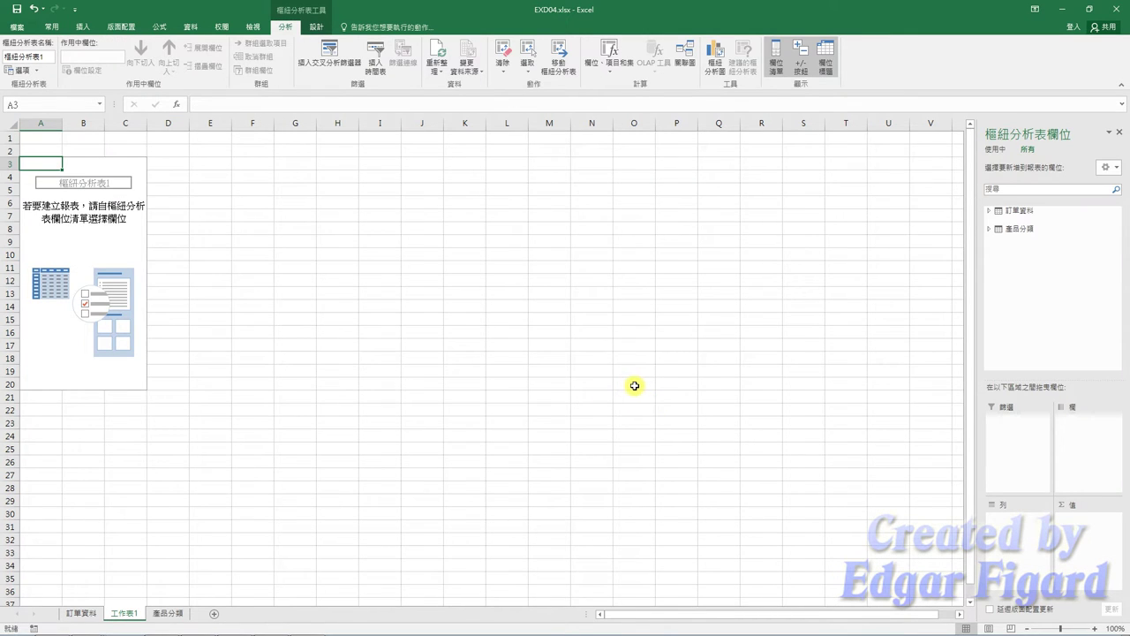
Rename the new pivot sheet to 年度各類產品銷售報表.
double_click(125, 615)
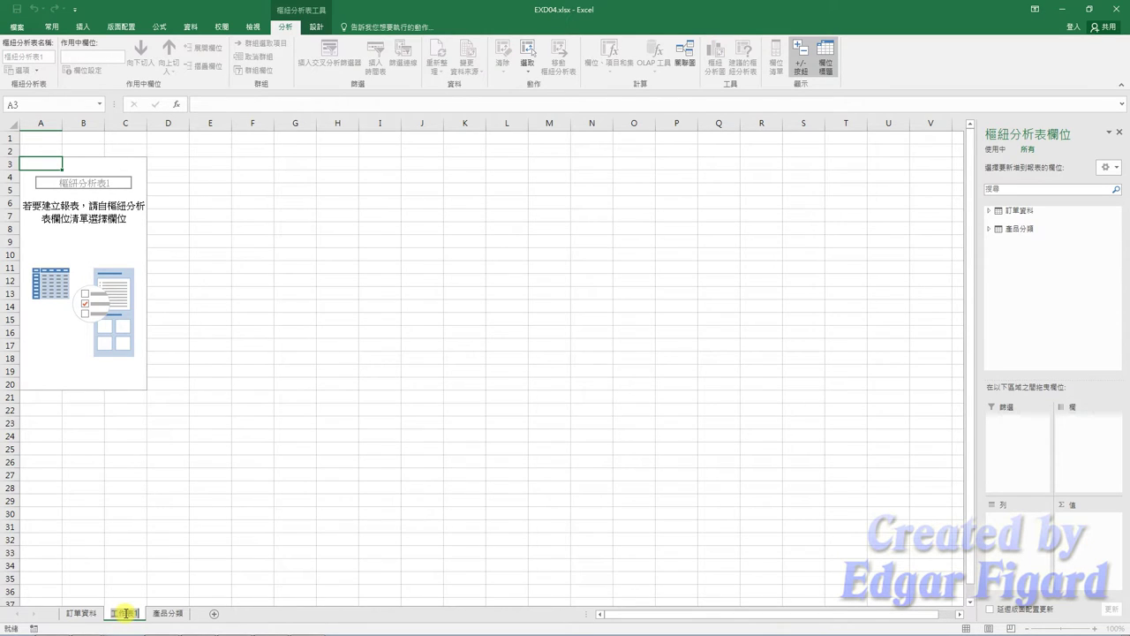
type("年度")
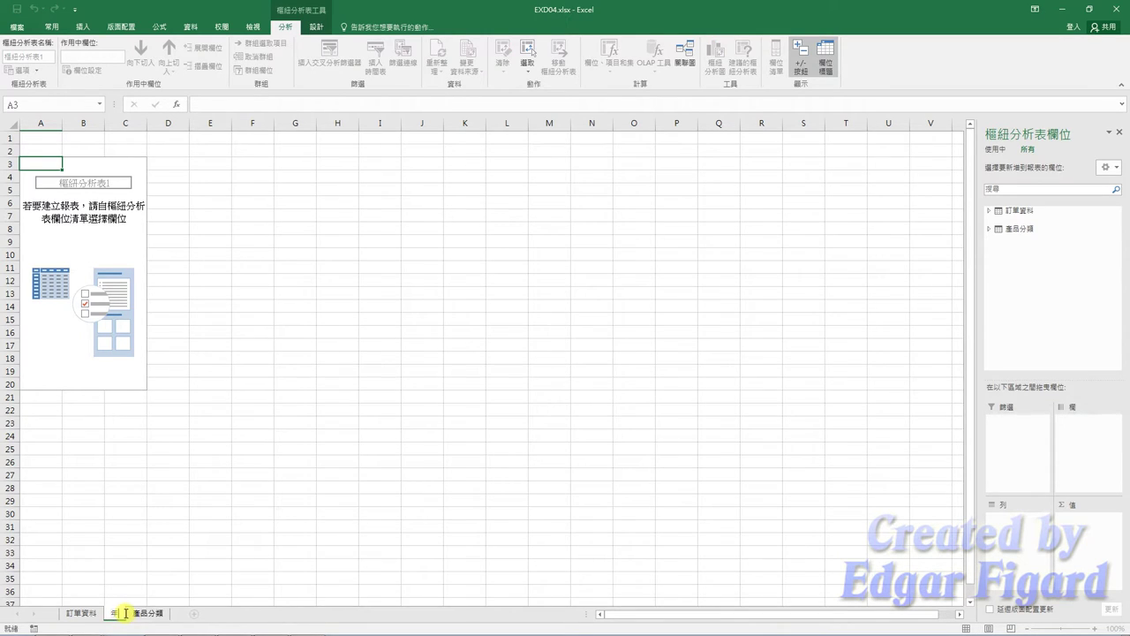
type("表")
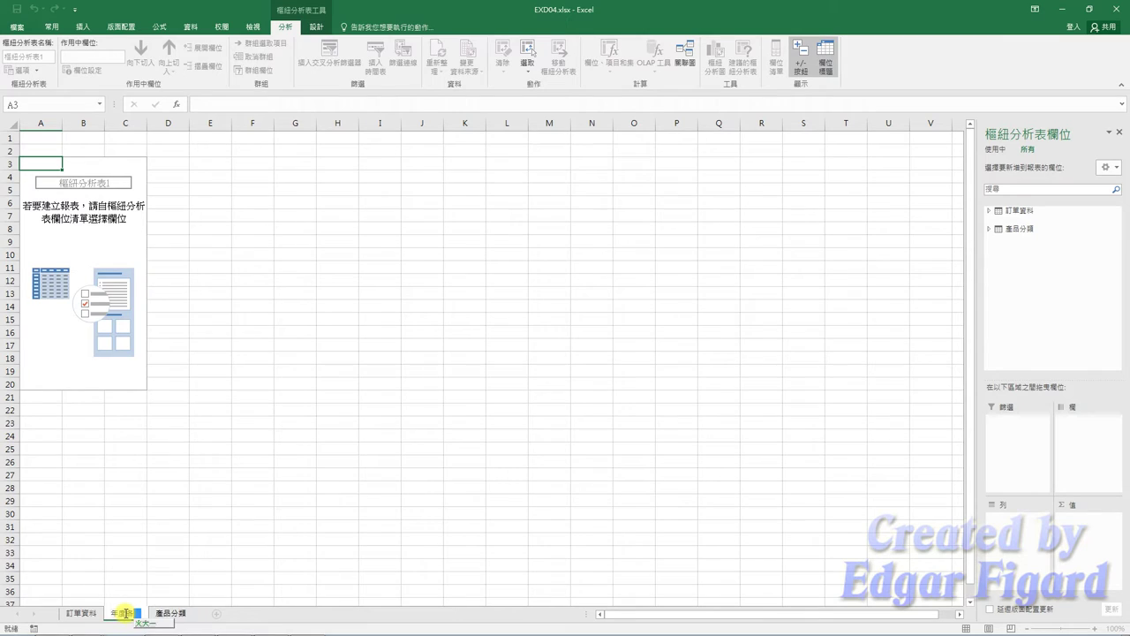
type("彙類產品")
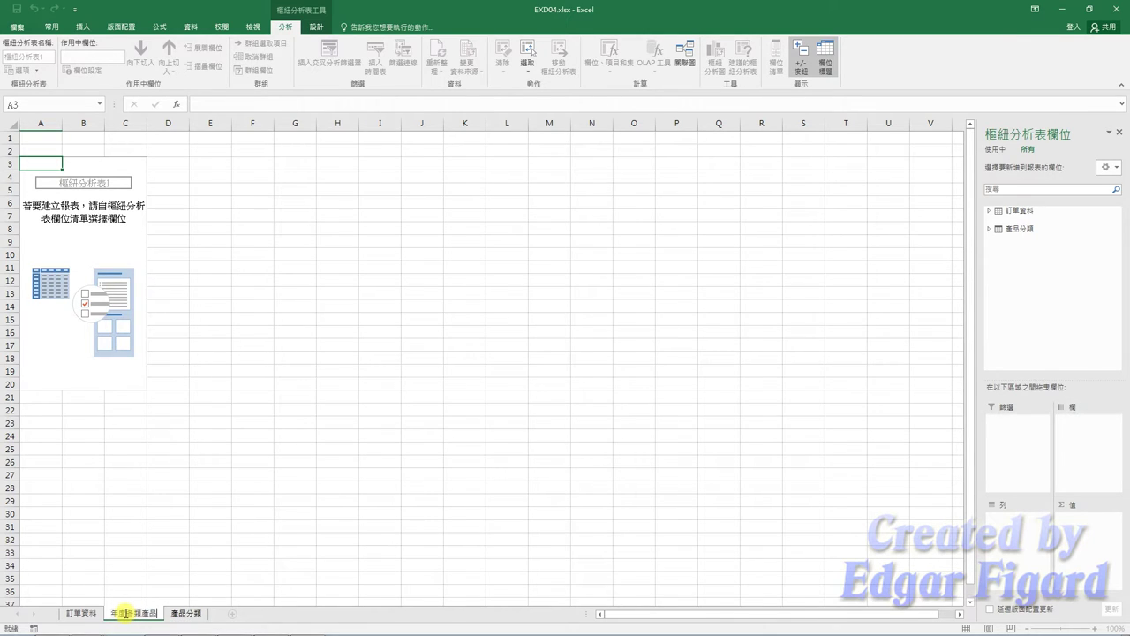
type("表")
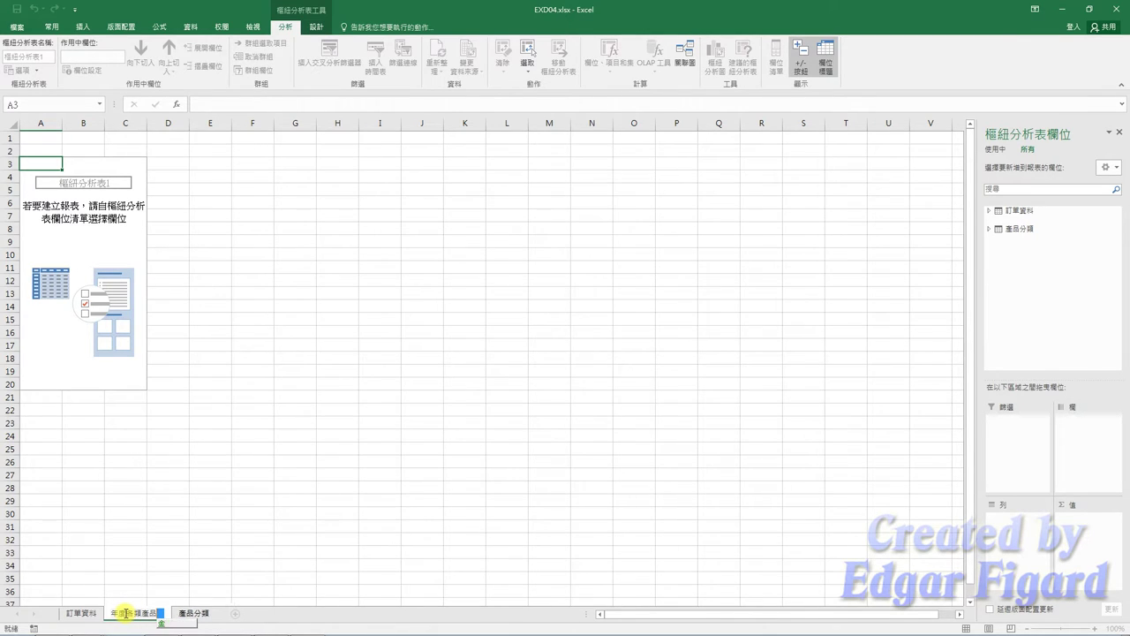
type("銷售")
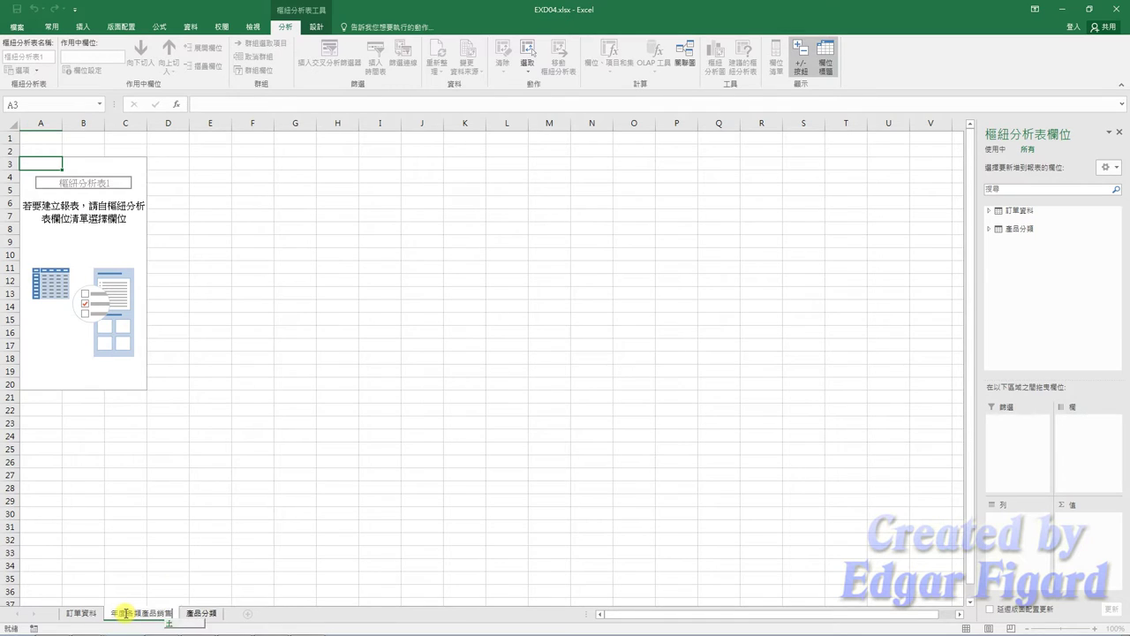
type("報表")
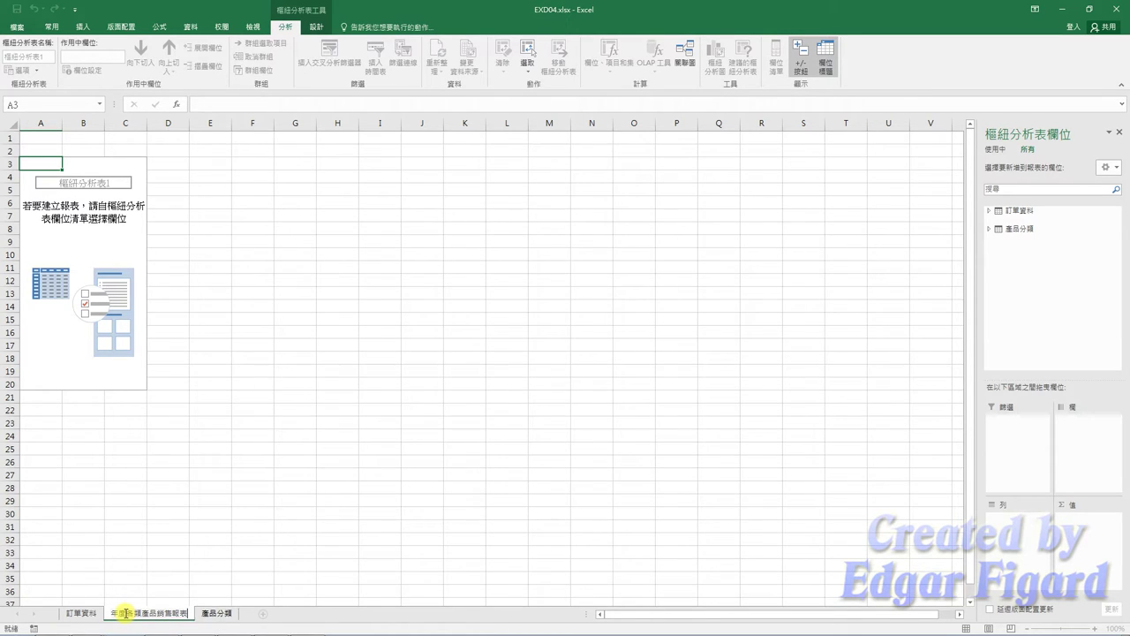
key("Return")
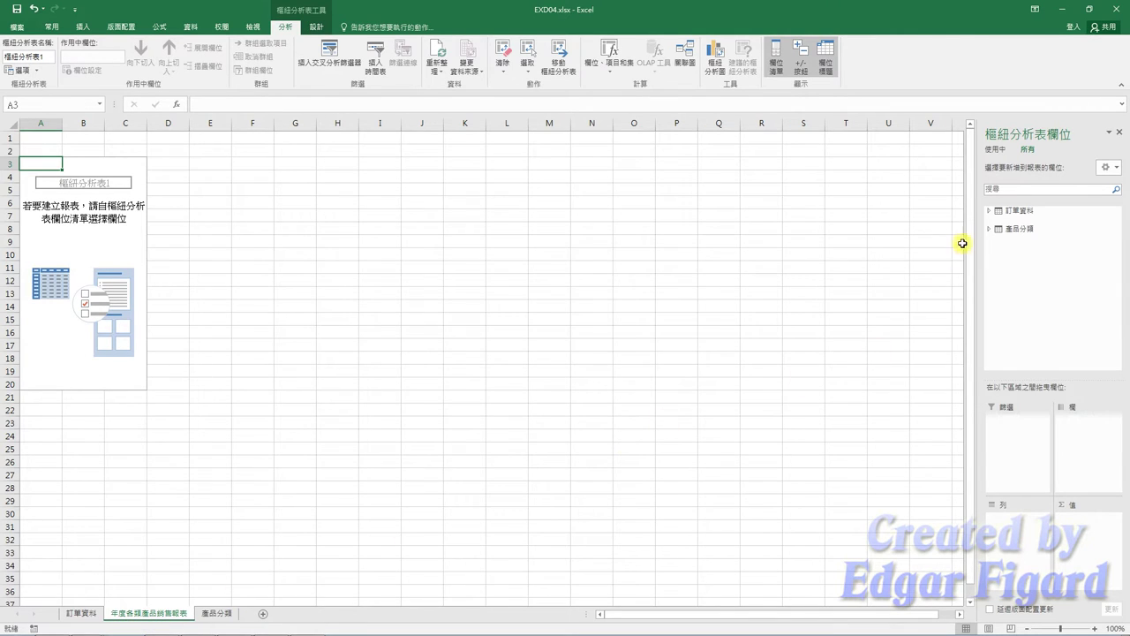
Put 產品 in rows and 訂單日期 in columns, removing the month level.
left_click(990, 212)
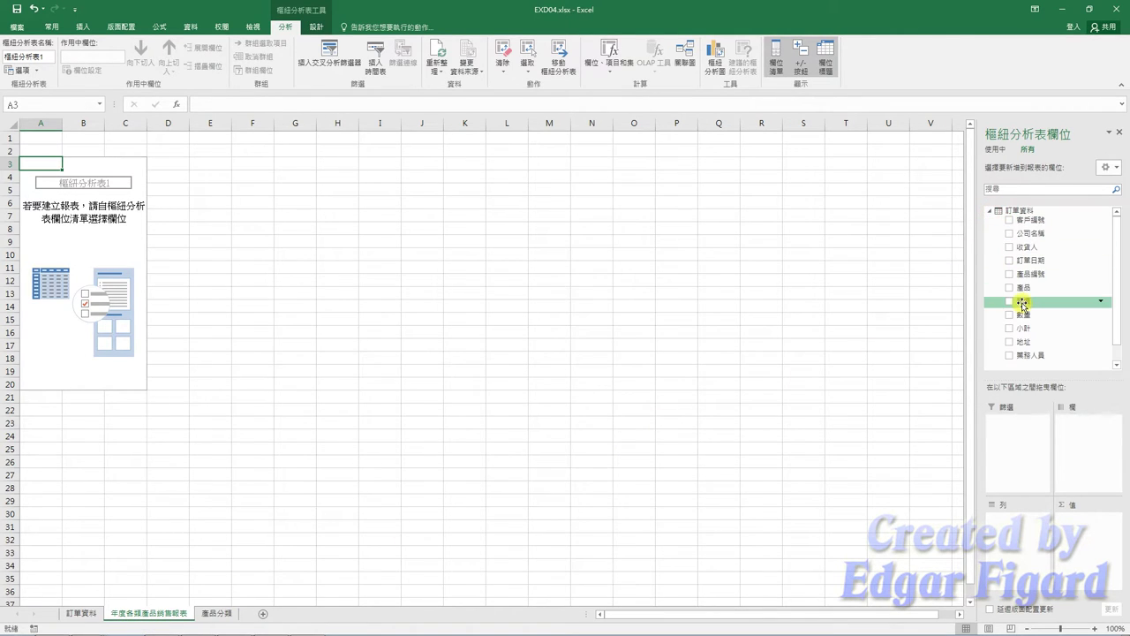
left_click_drag(1020, 287, 1022, 528)
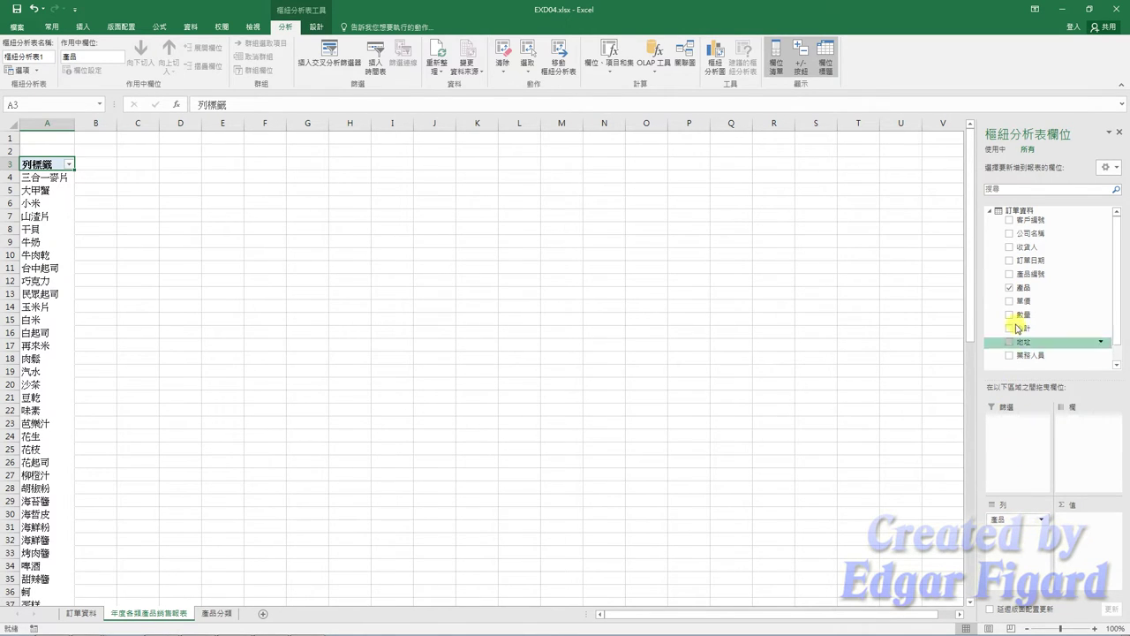
left_click_drag(1038, 259, 1097, 439)
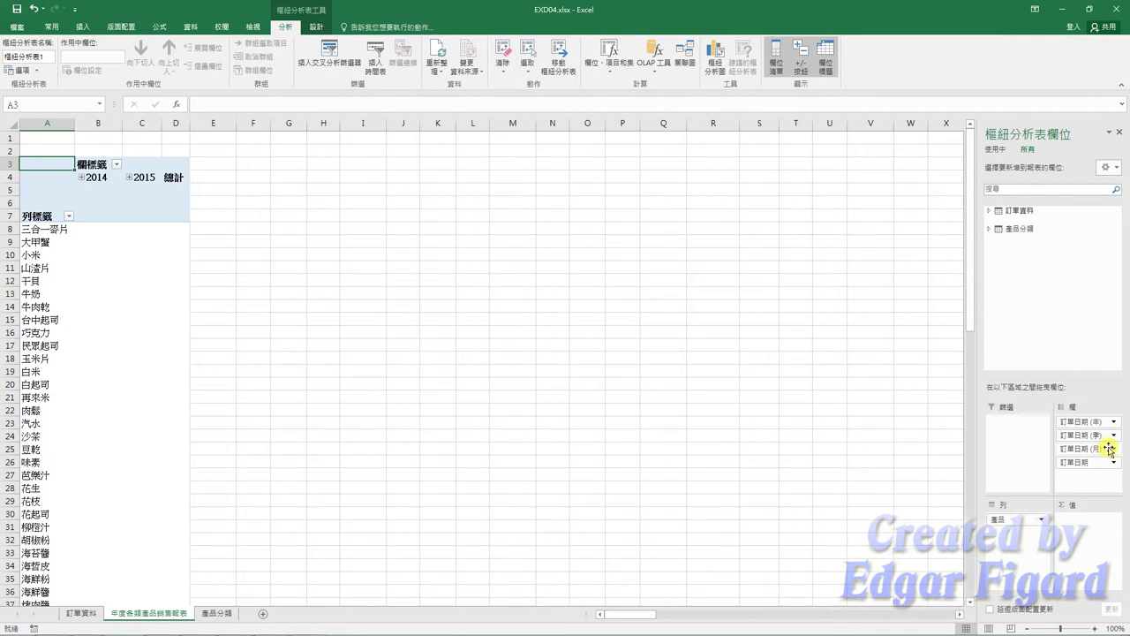
left_click(1115, 450)
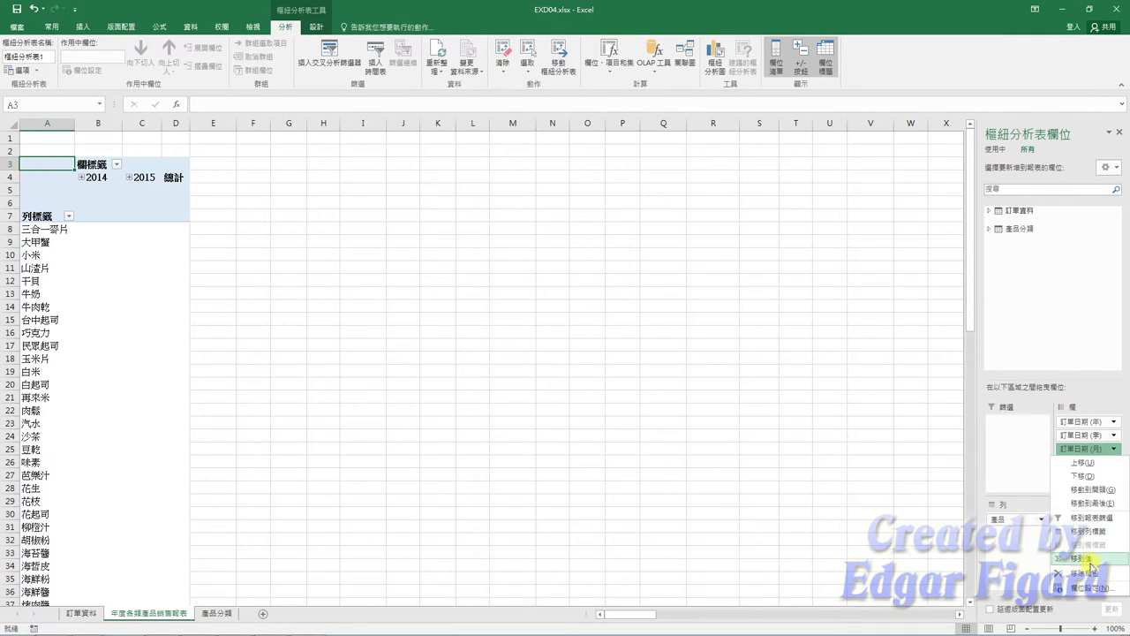
left_click(1092, 576)
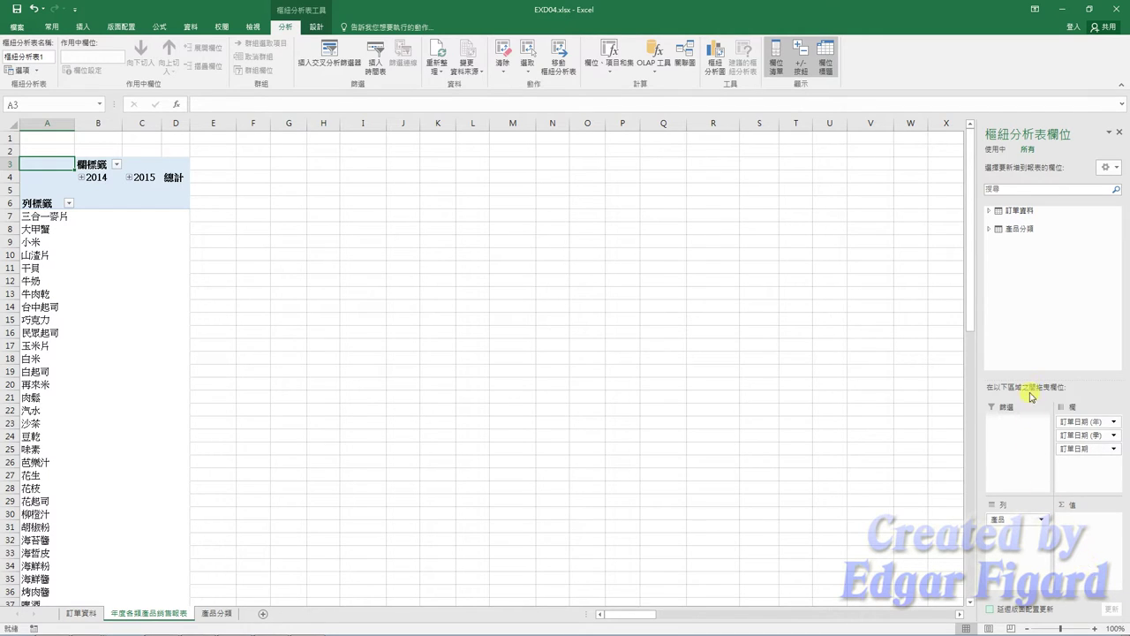
Sum 小計 as the values and add 類別名稱 as the report filter.
left_click(988, 212)
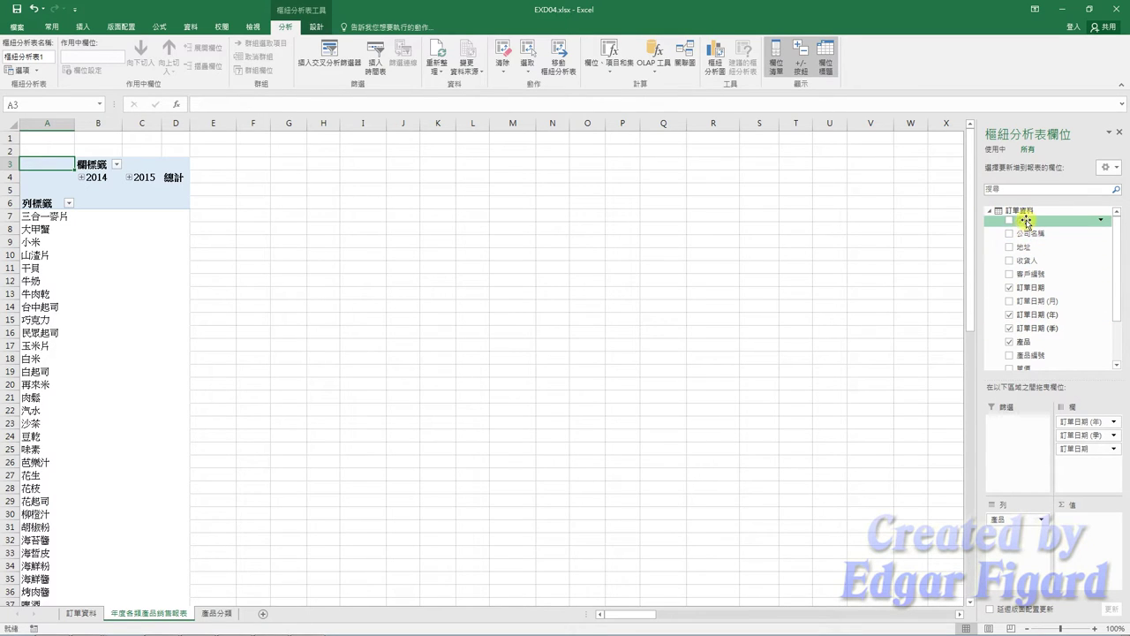
left_click_drag(1026, 220, 1085, 530)
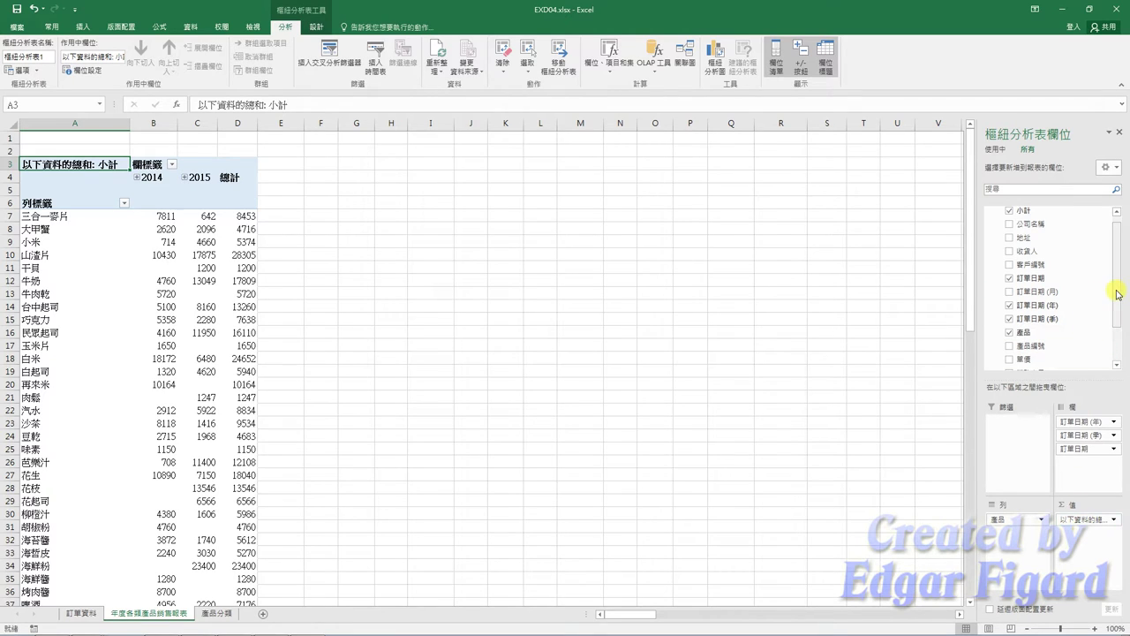
left_click_drag(1118, 288, 1118, 276)
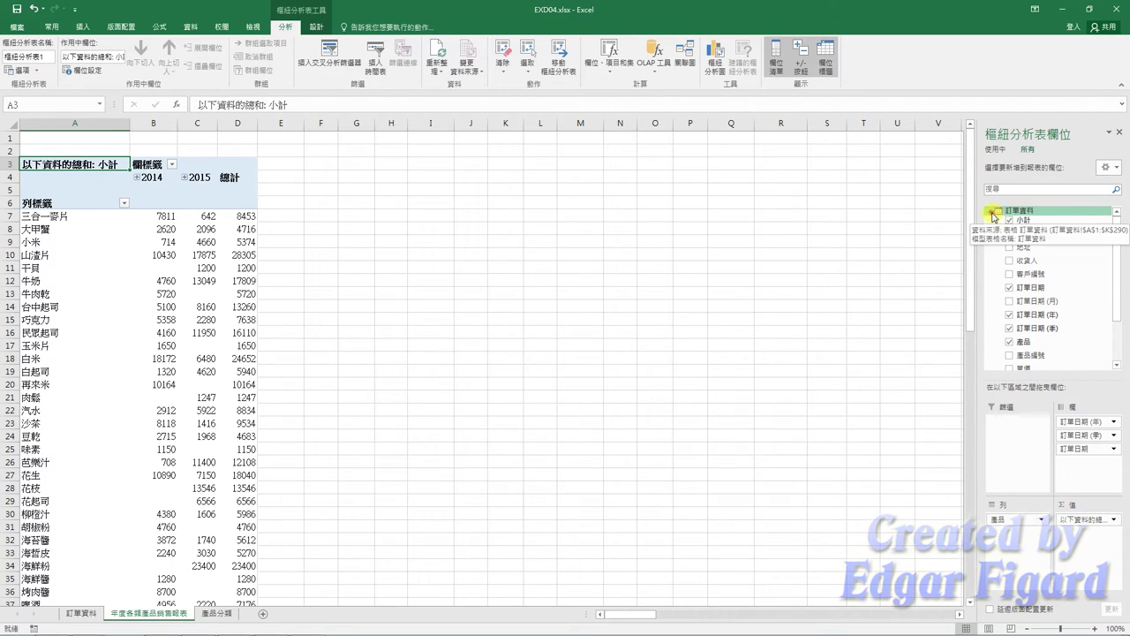
left_click(989, 211)
left_click(990, 229)
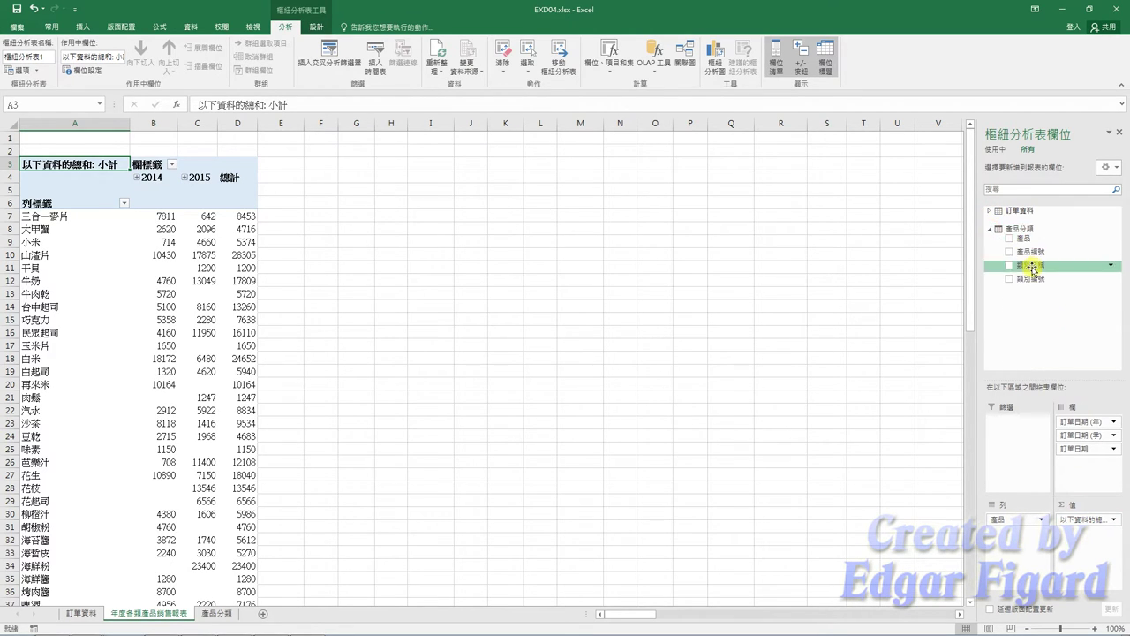
left_click_drag(1033, 268, 1023, 452)
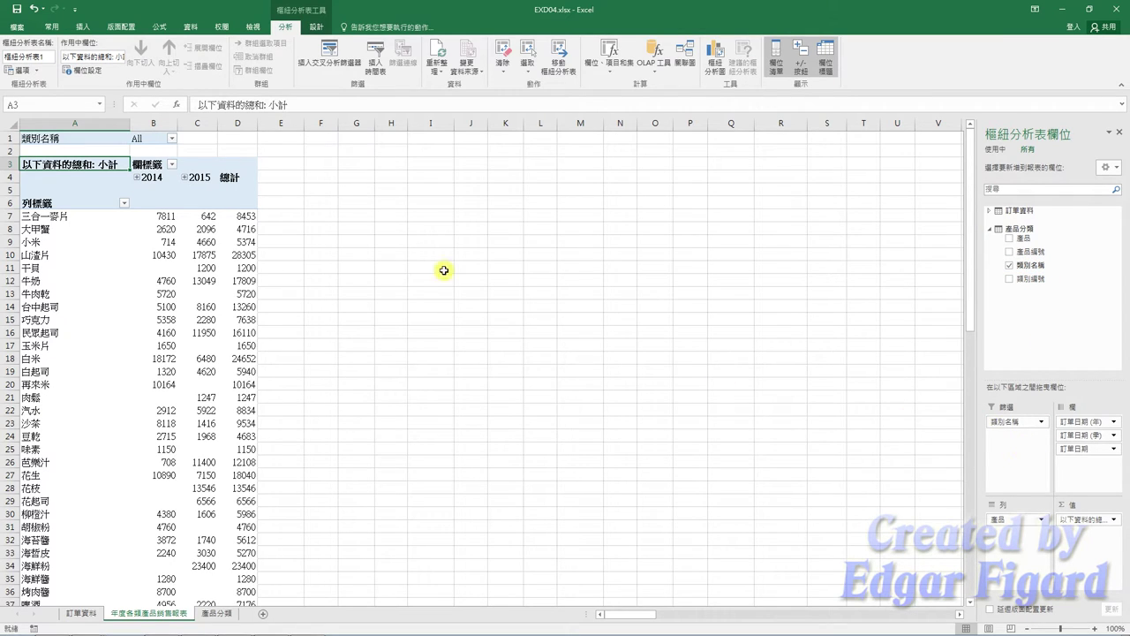
Set the PivotTable options so empty cells display 0.
left_click(37, 69)
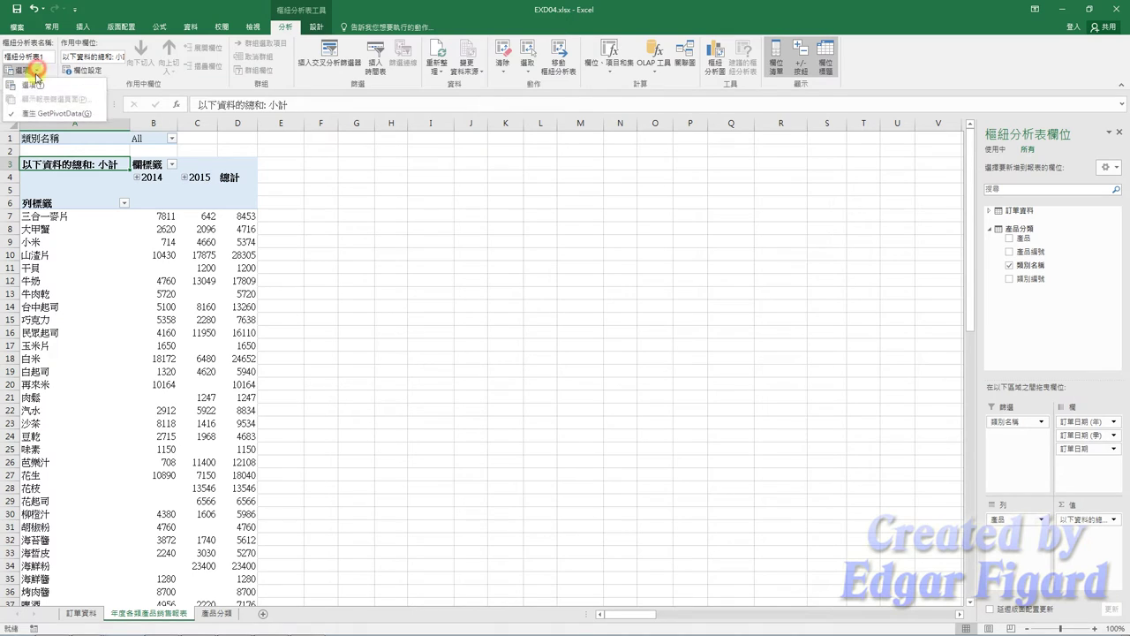
left_click(34, 84)
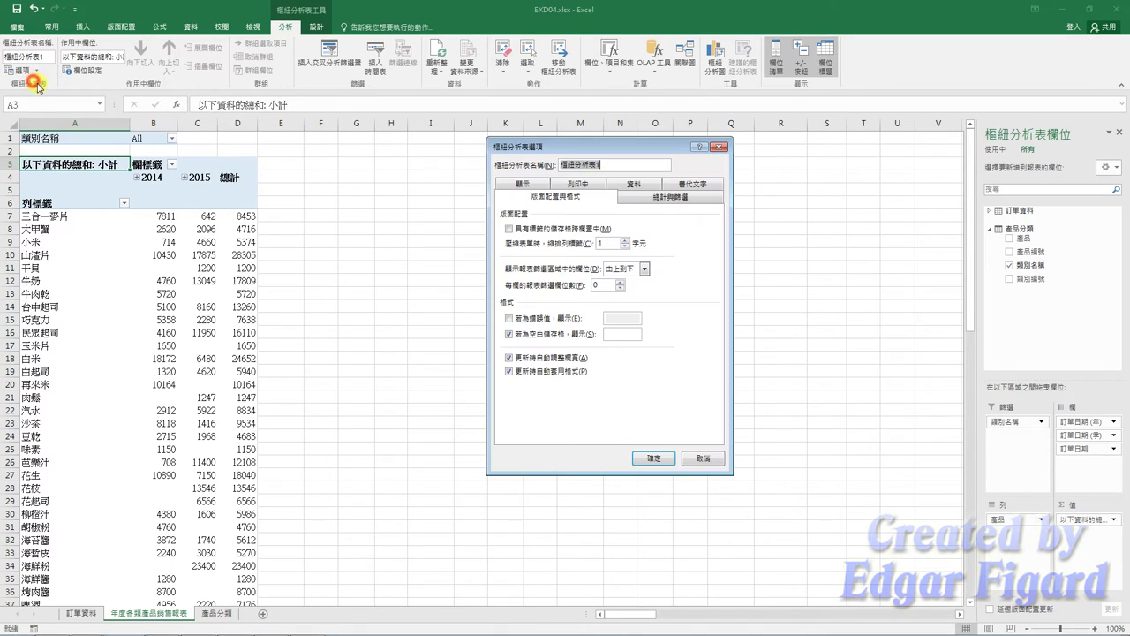
left_click(615, 334)
type("0")
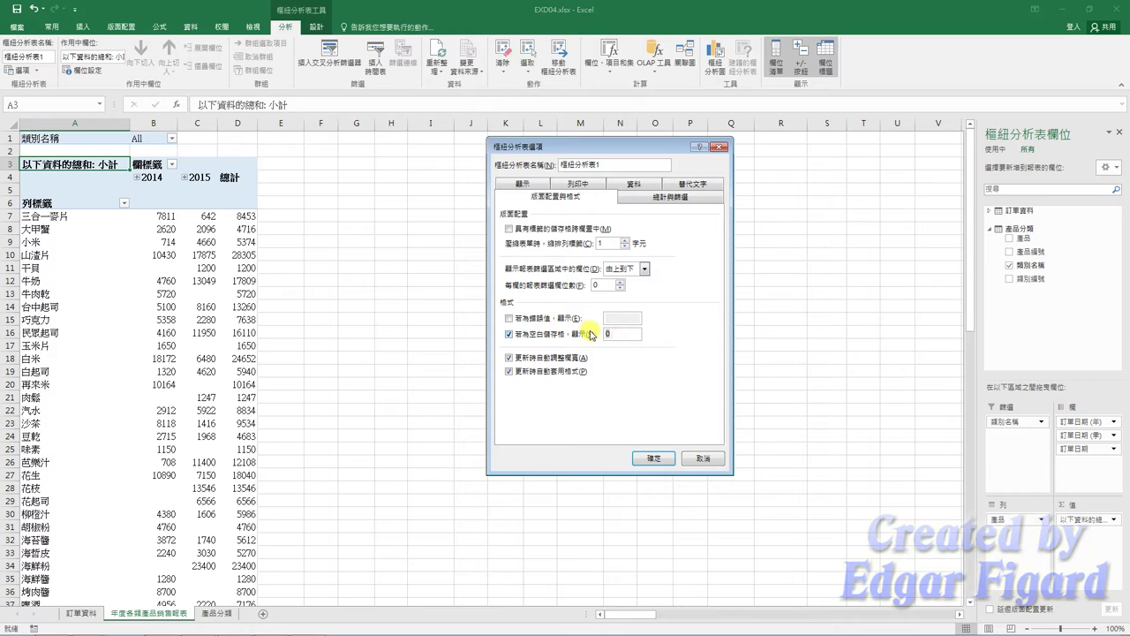
left_click(654, 459)
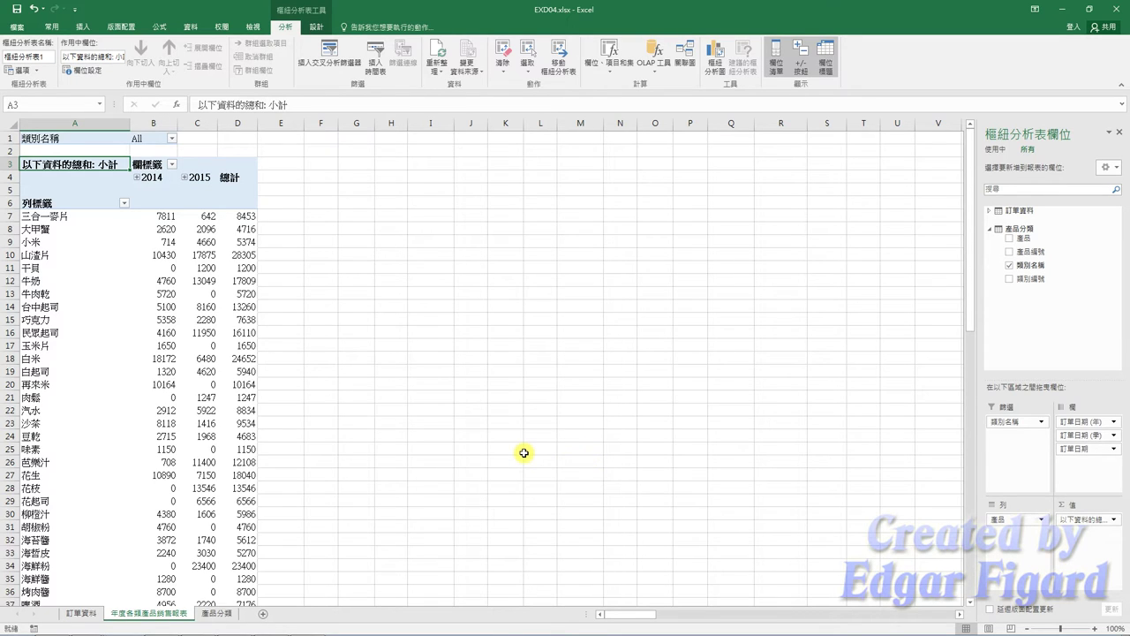
Change header A6 from 列標籤 to 產品 and B3 from 欄標籤 to 年度.
left_click(86, 203)
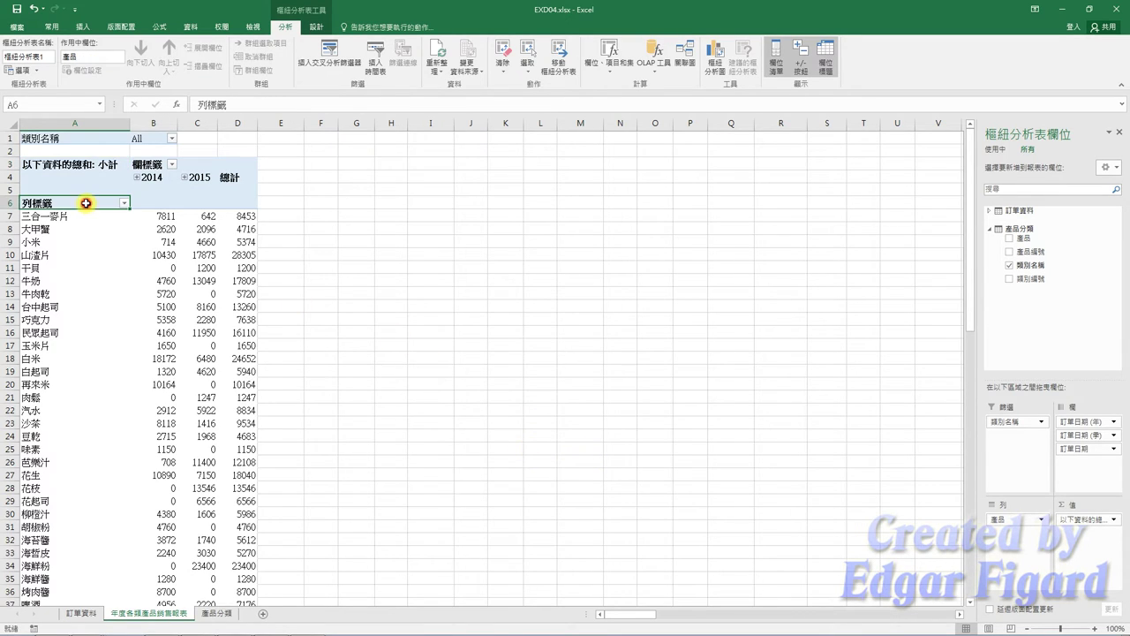
double_click(223, 104)
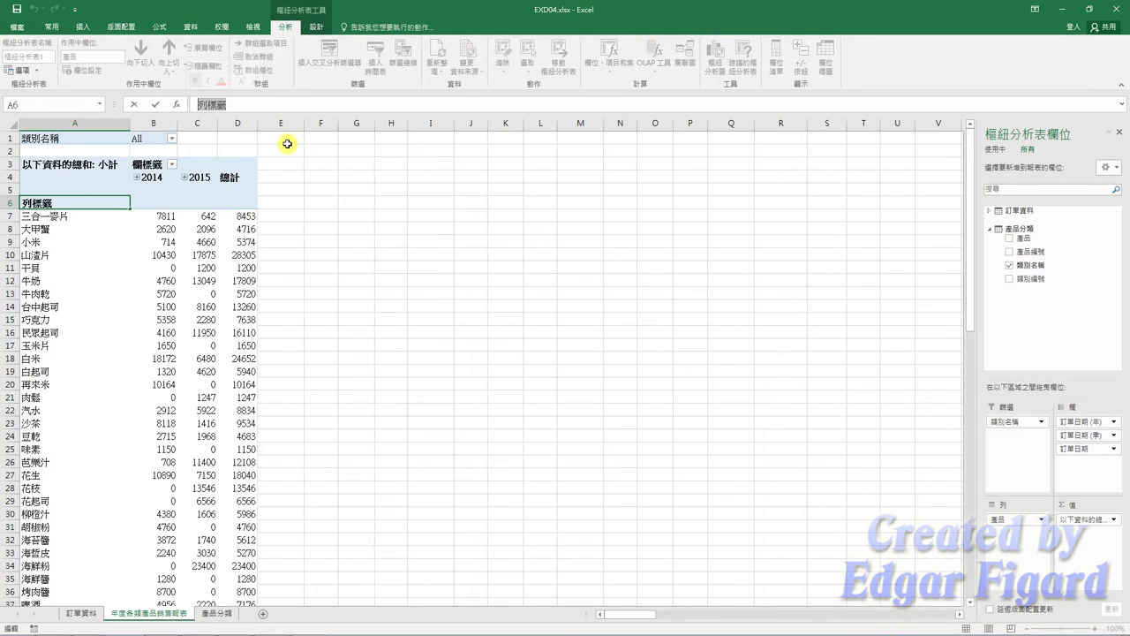
key("BackSpace")
type("產")
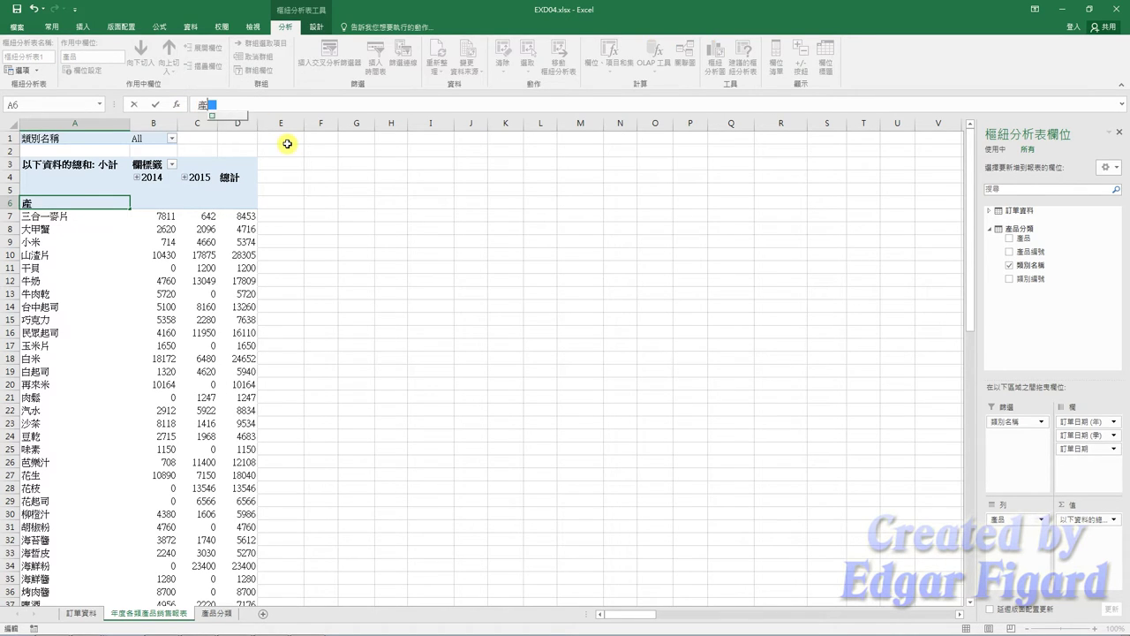
type("品")
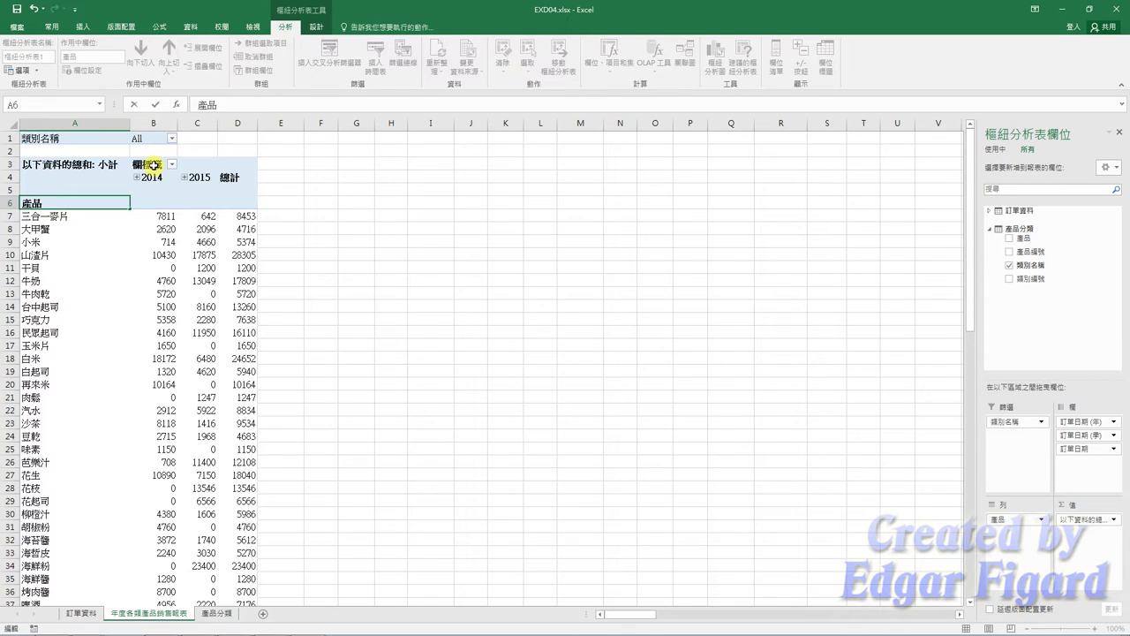
left_click(155, 165)
double_click(221, 104)
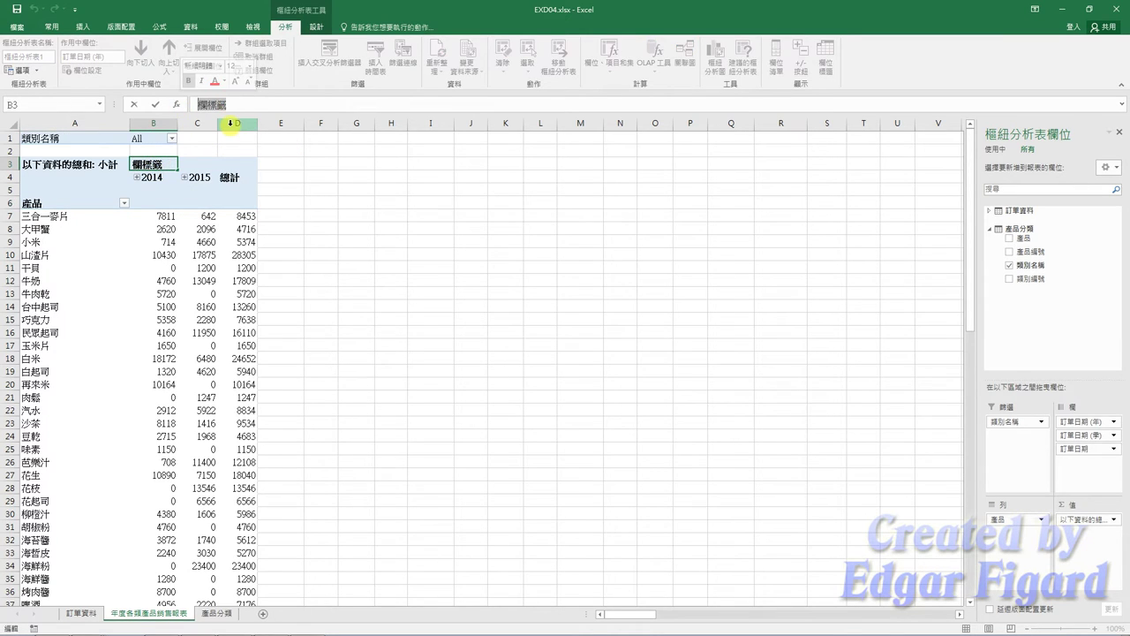
type("年度")
key("Return")
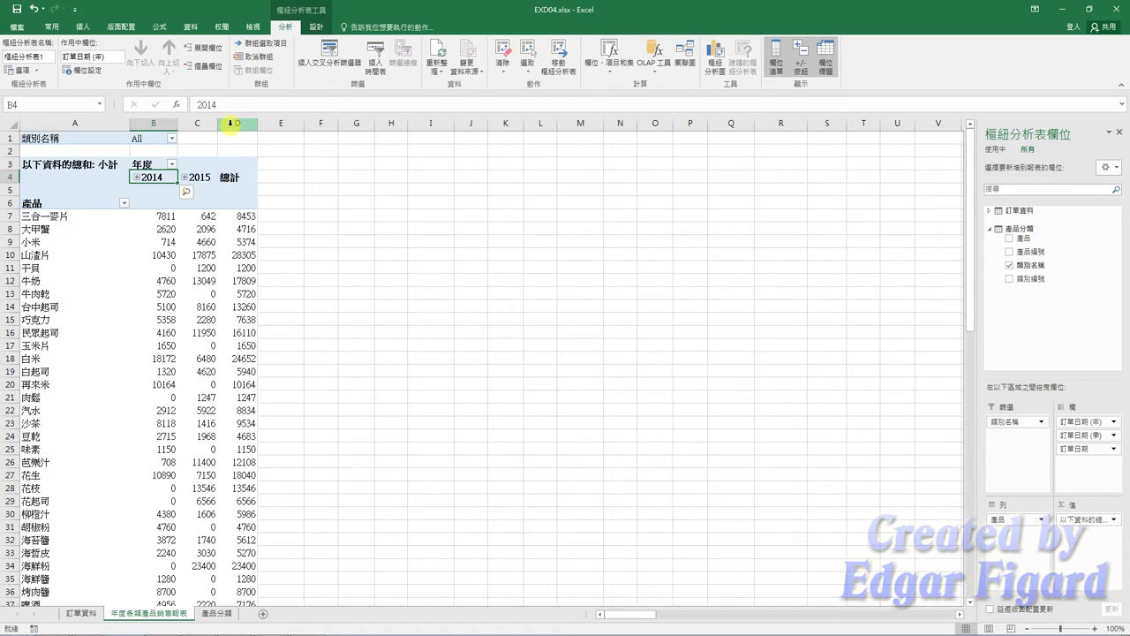
Filter the 年度 columns to 2015 only and expand it into quarters 季1–季4.
left_click(172, 166)
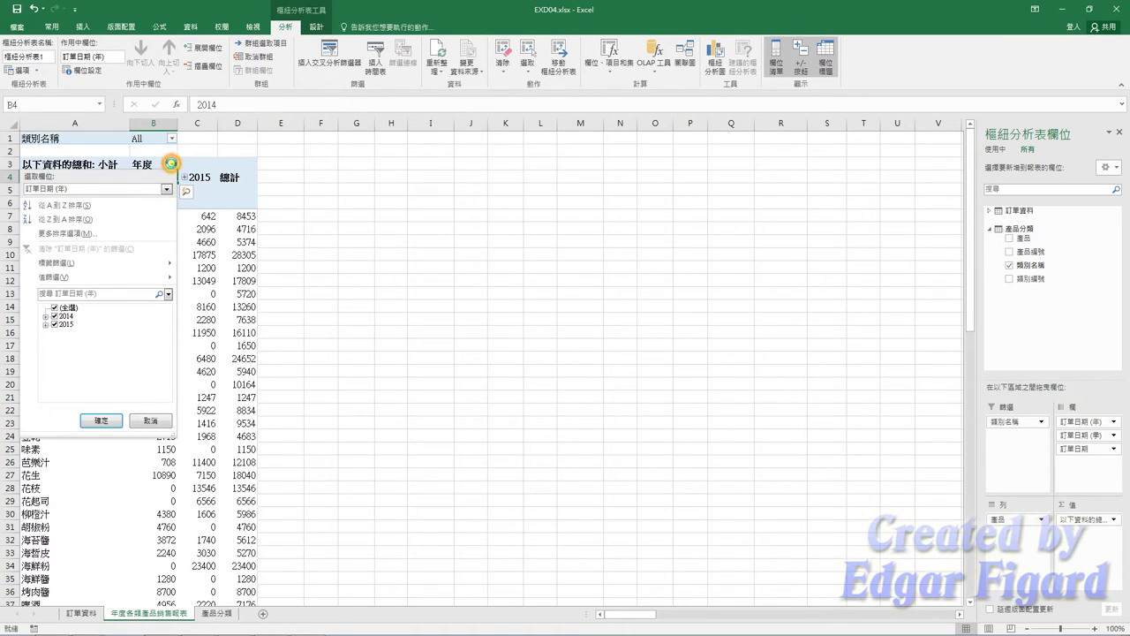
left_click(55, 308)
left_click(55, 324)
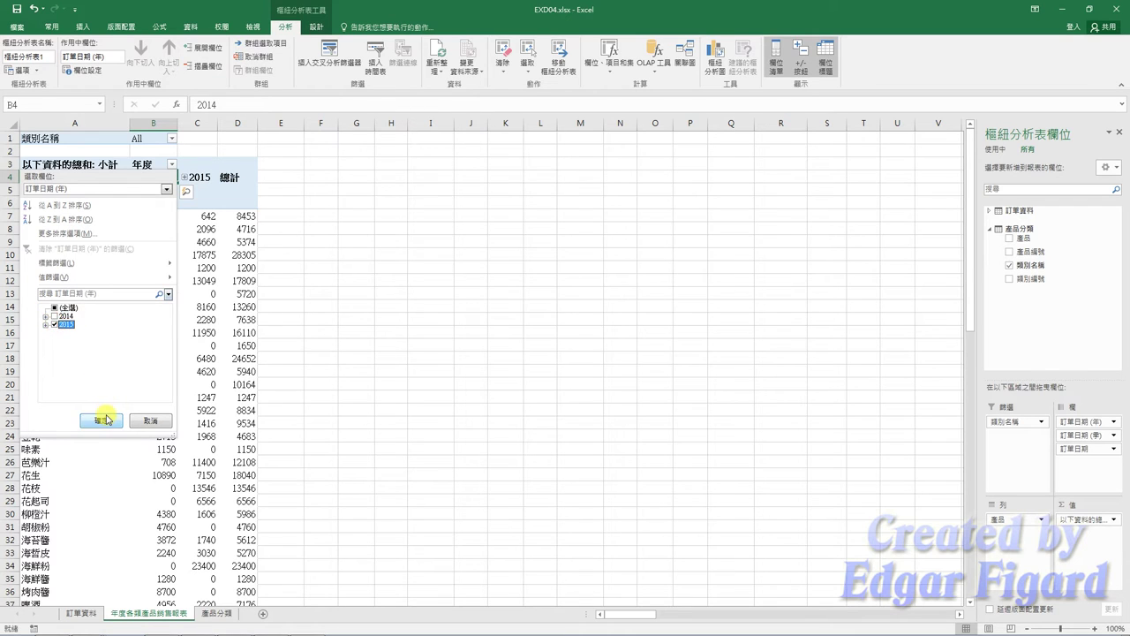
left_click(103, 419)
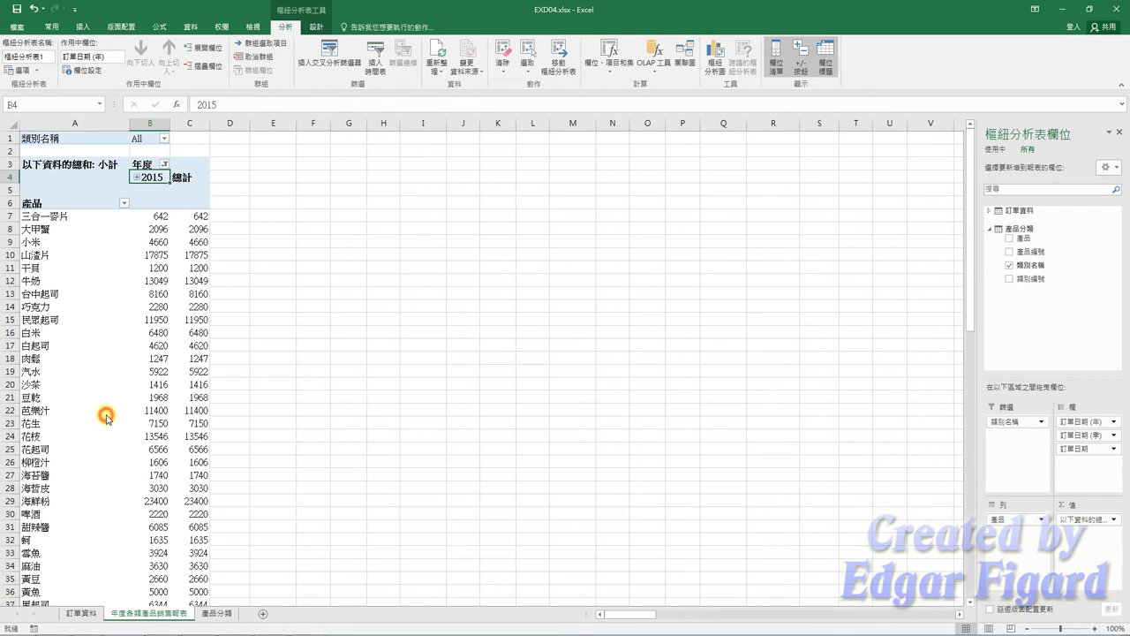
left_click(136, 178)
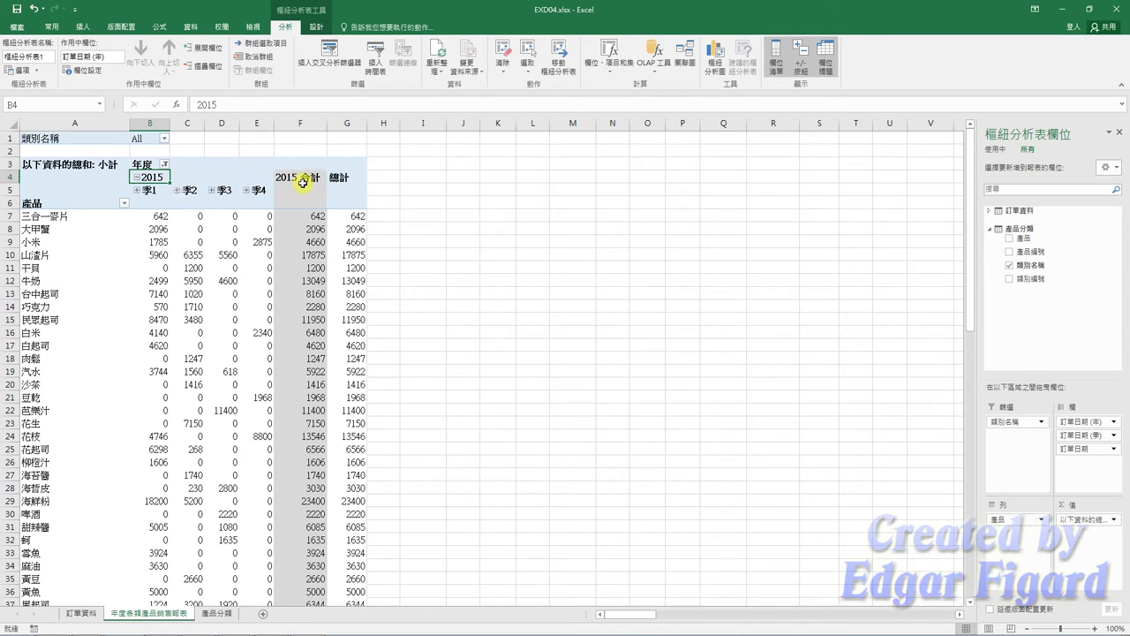
Hide the pivot subtotals, removing the 2015 subtotal column.
left_click(316, 26)
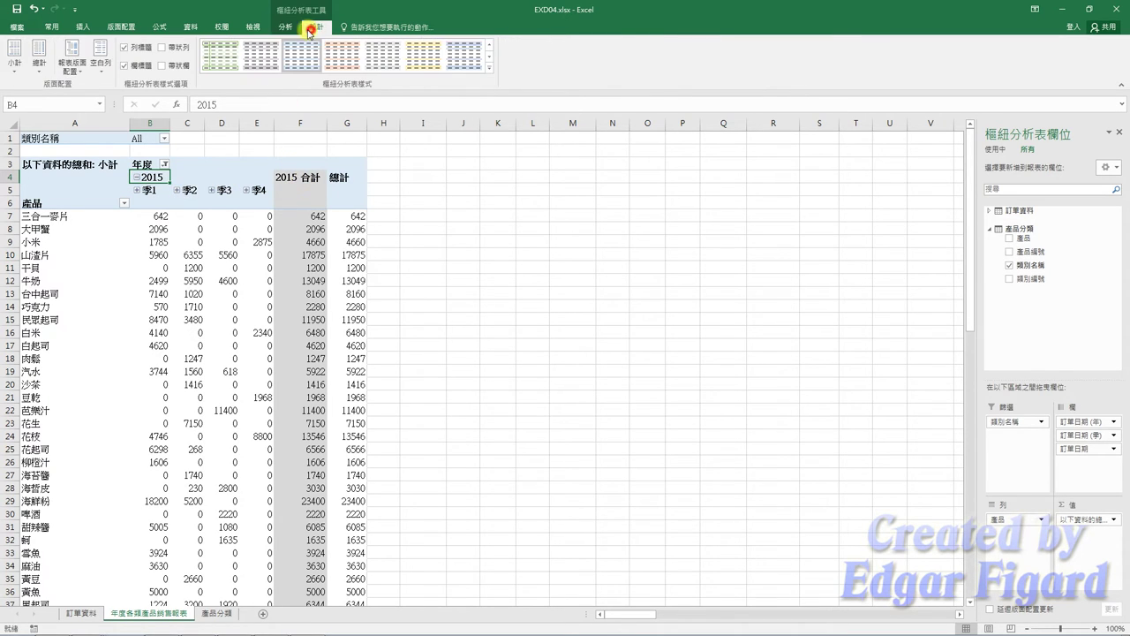
left_click(16, 70)
left_click(33, 92)
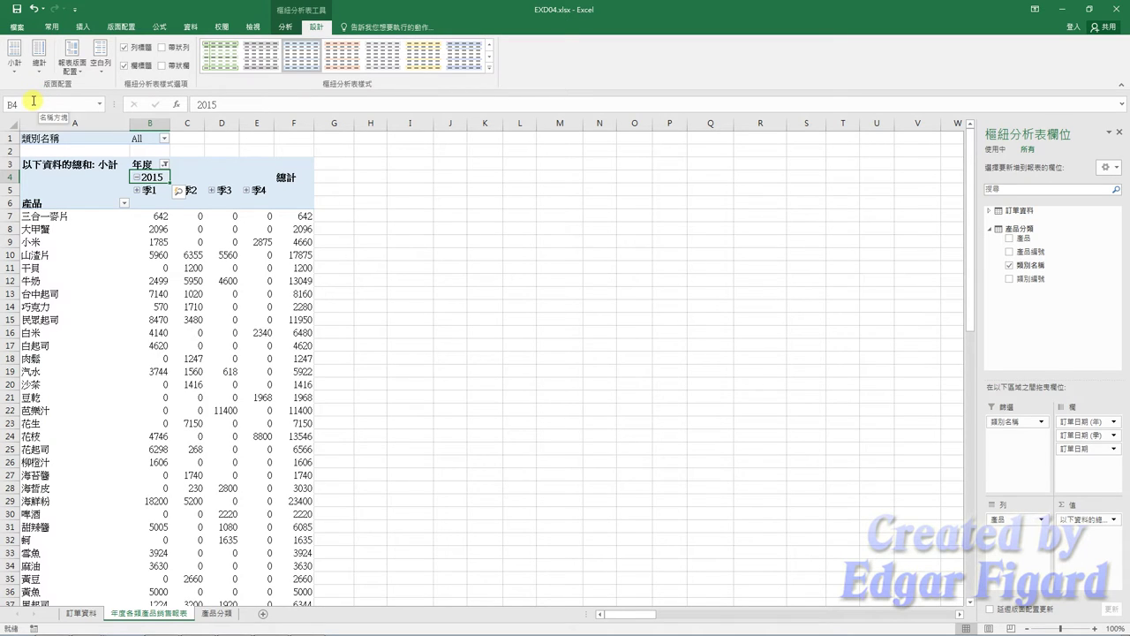
left_click(338, 174)
Add a 類別名稱 slicer from 產品分類 and place it beside the pivot near column G.
left_click(269, 170)
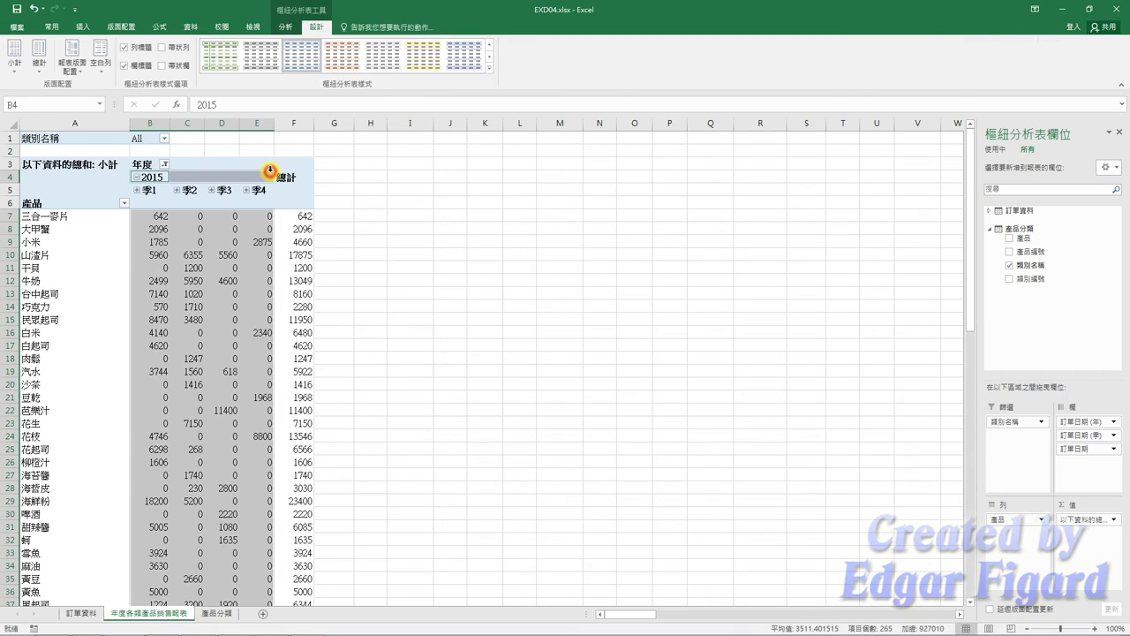
left_click(280, 28)
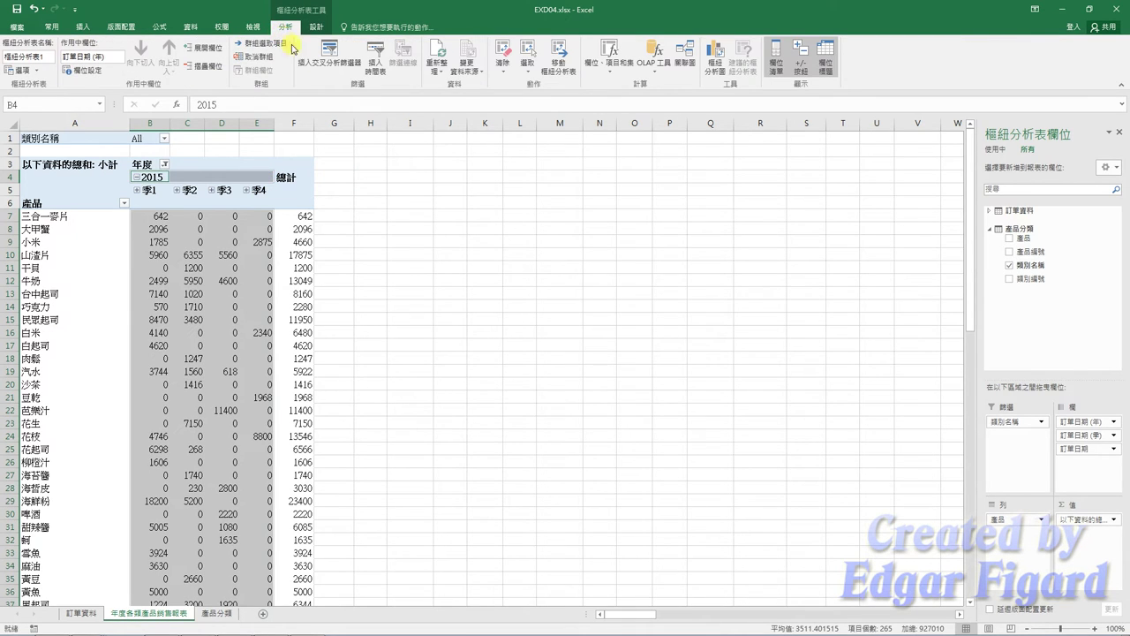
left_click(311, 64)
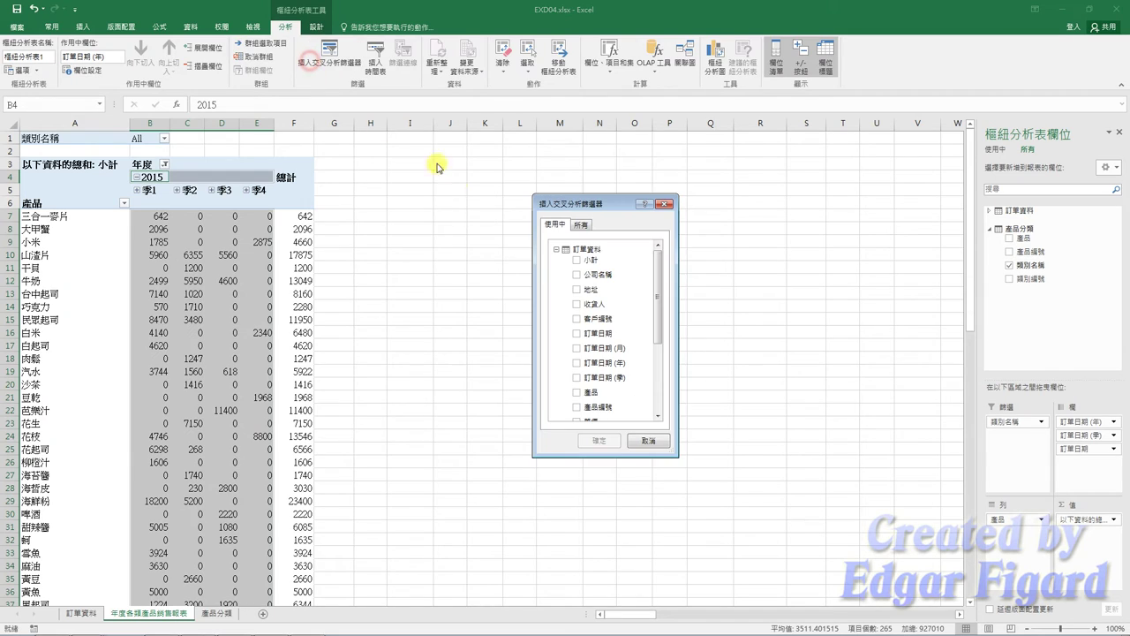
left_click(555, 250)
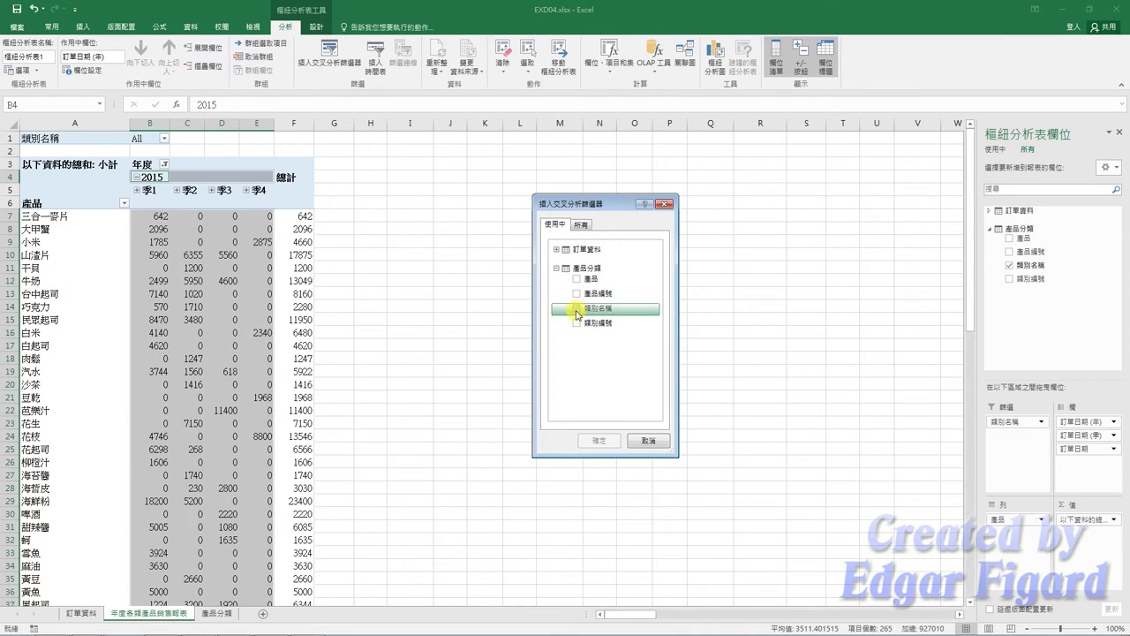
left_click(577, 309)
left_click(599, 440)
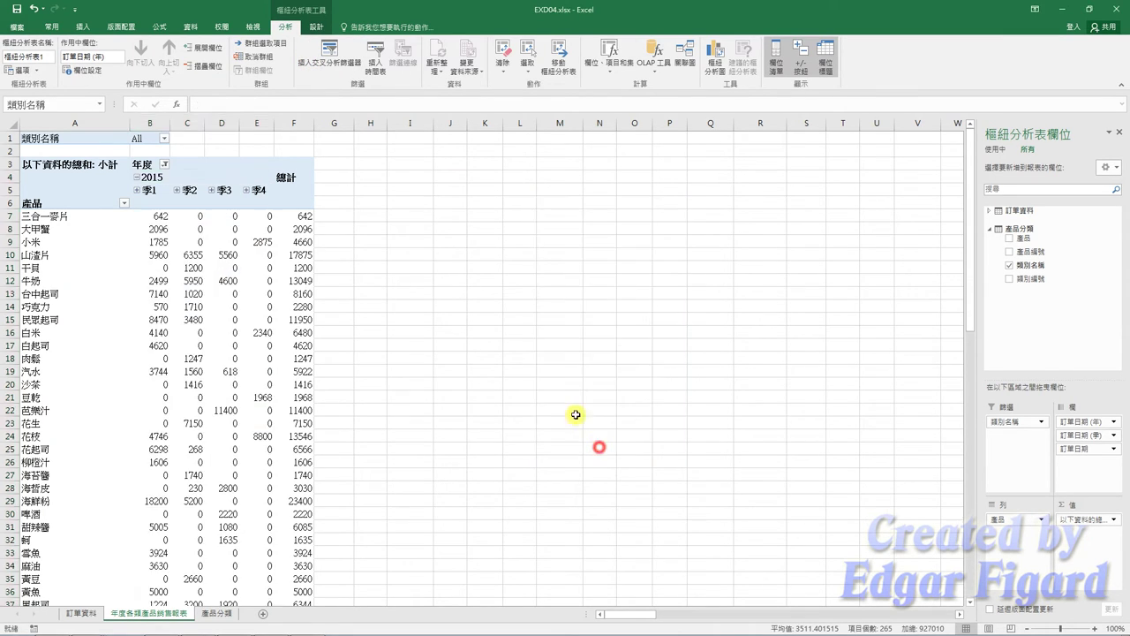
left_click_drag(482, 304, 352, 169)
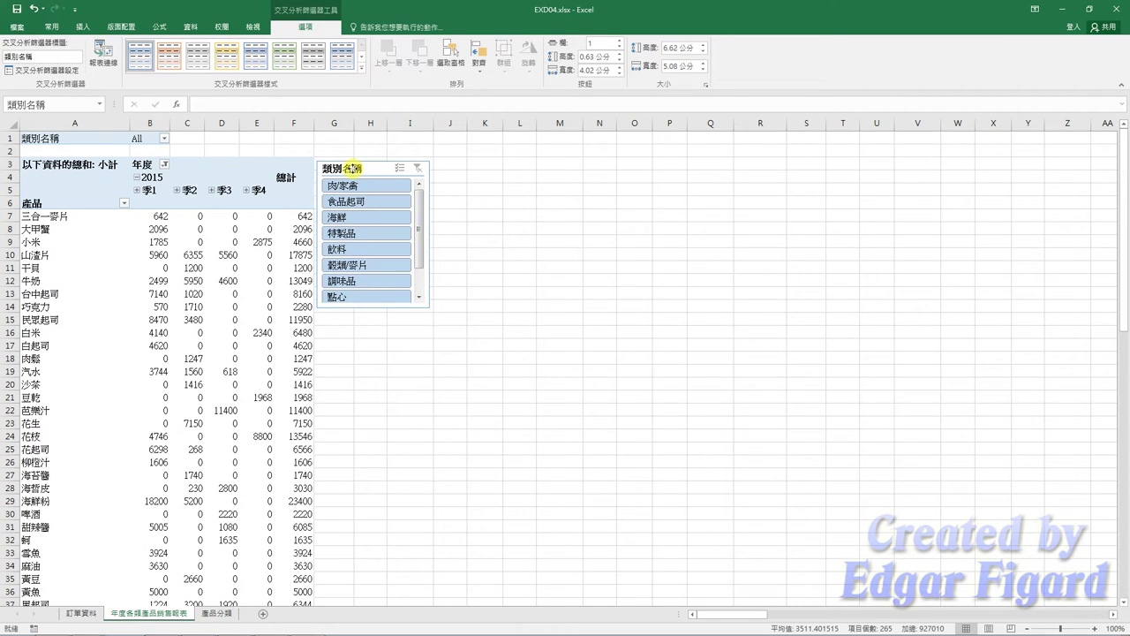
Filter the pivot table to 海鮮 seafood products only using the 類別名稱 slicer.
left_click(12, 164)
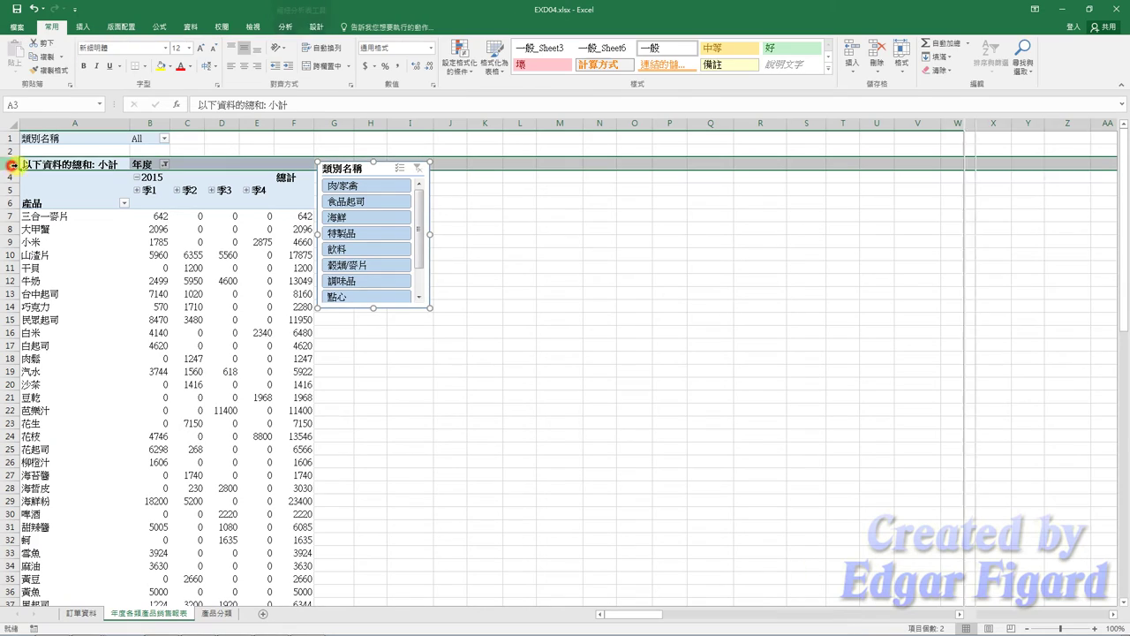
left_click(9, 307)
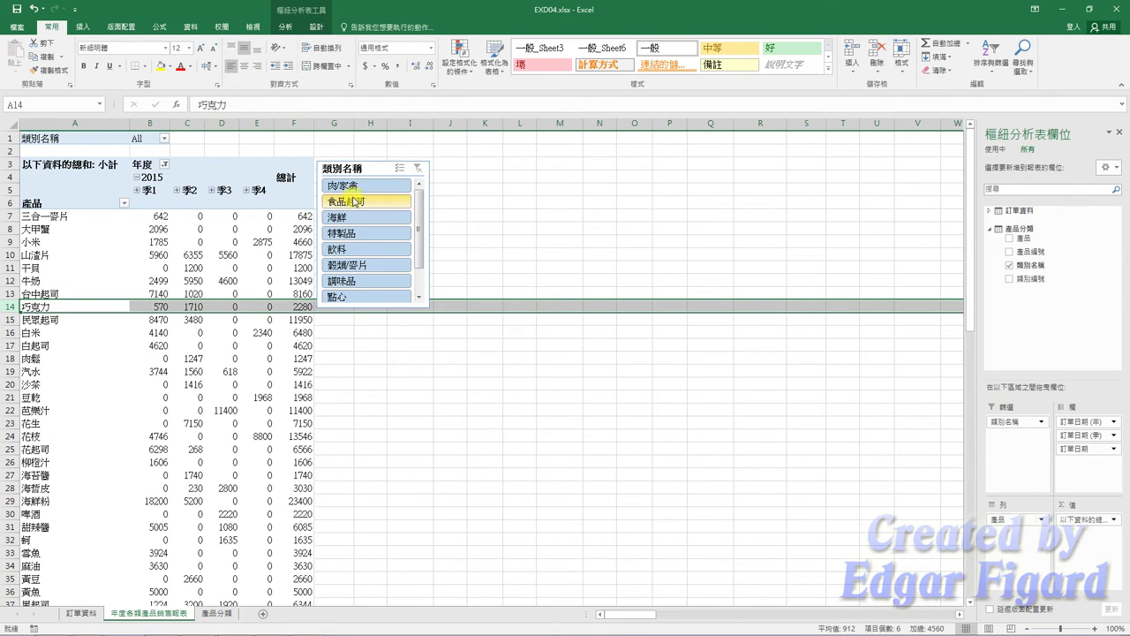
left_click(380, 219)
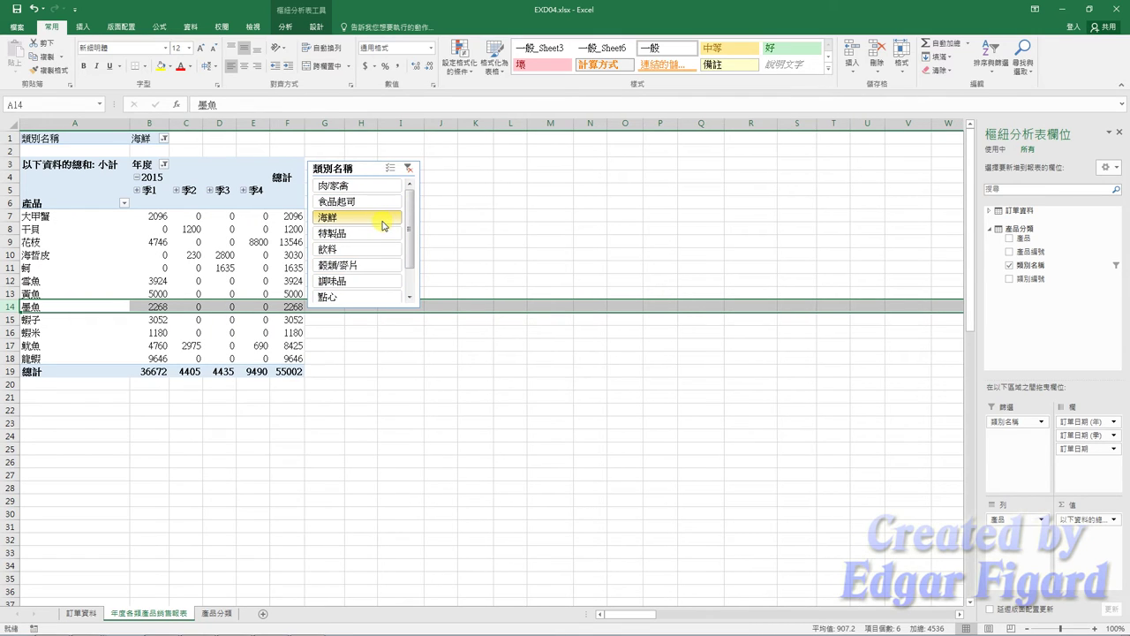
left_click(227, 175)
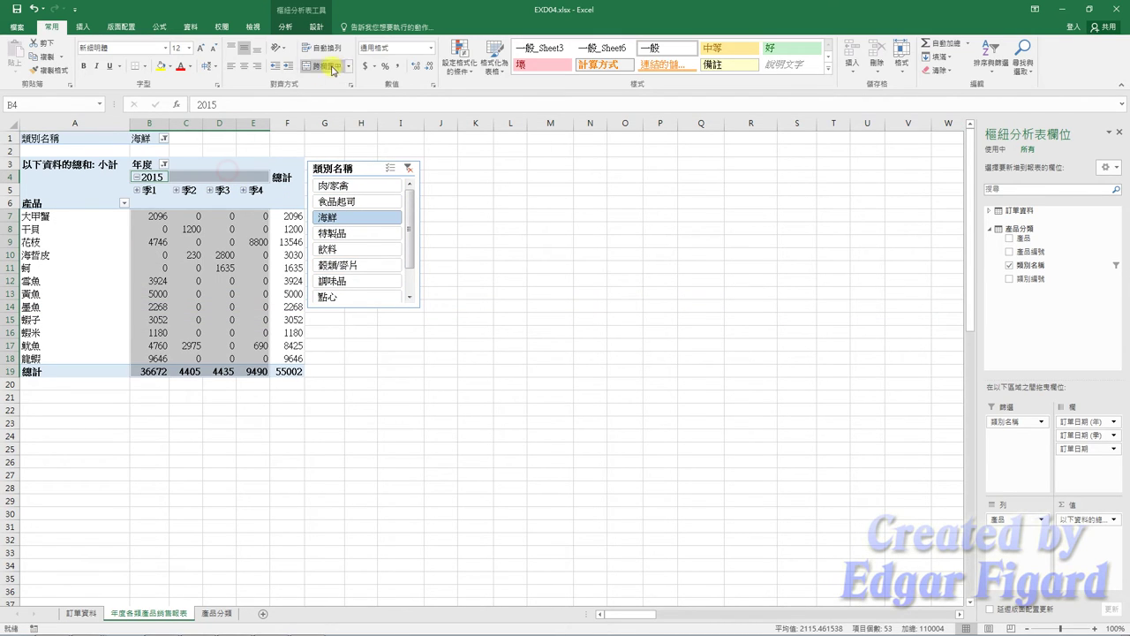
left_click(307, 30)
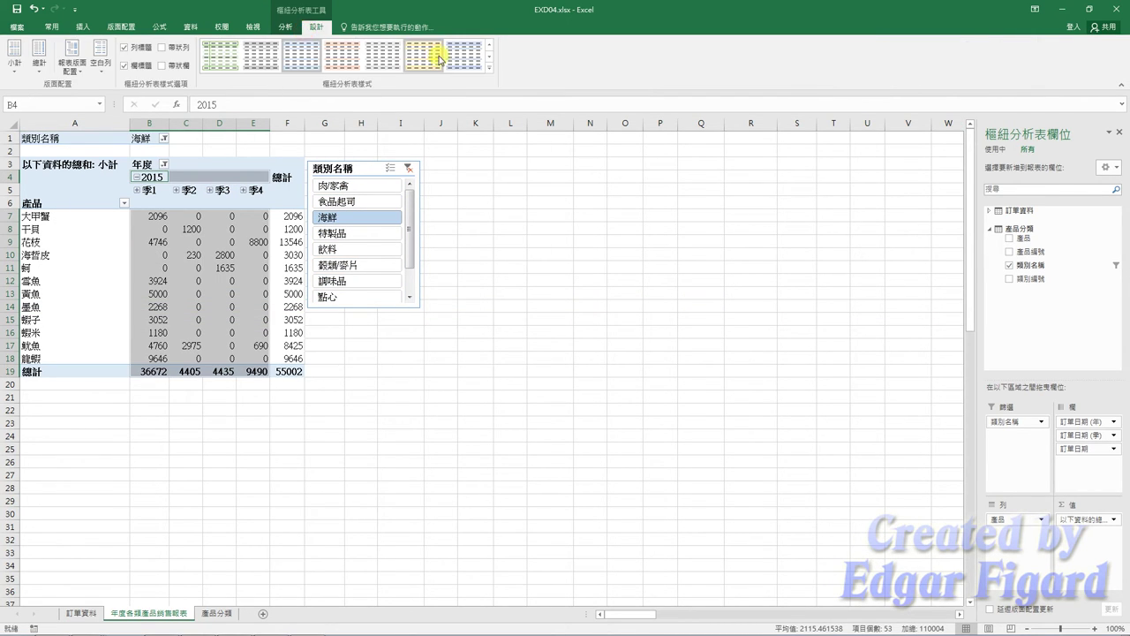
Apply PivotTable Style Medium 21 to the pivot table and Slicer Style Light 6 to the 類別名稱 slicer.
left_click(489, 68)
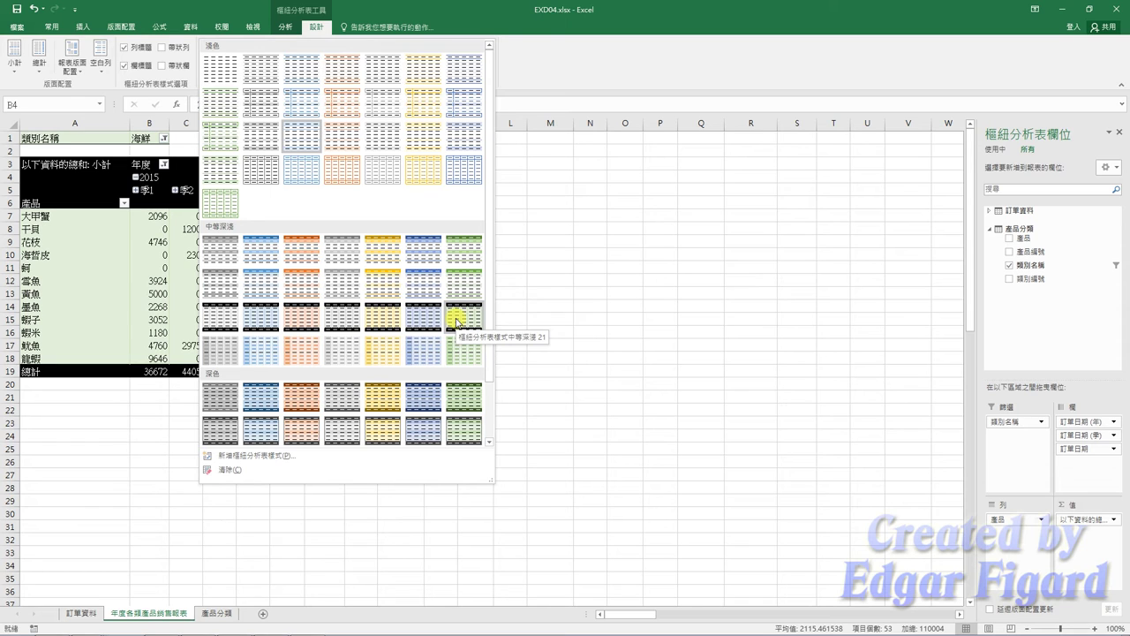
left_click(457, 319)
left_click(347, 171)
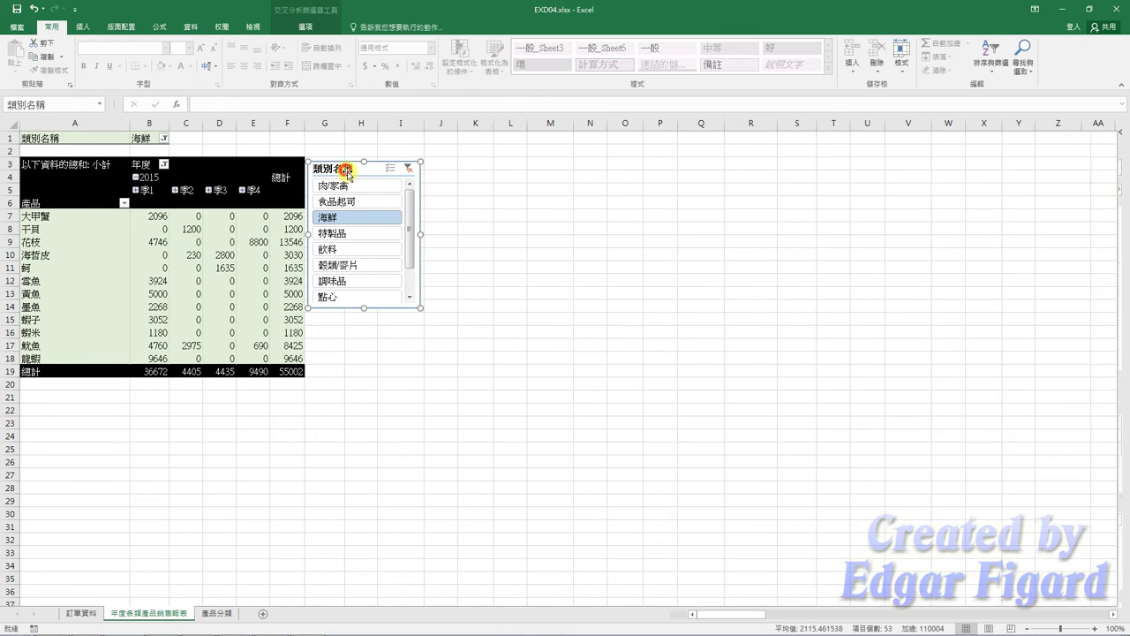
left_click(305, 26)
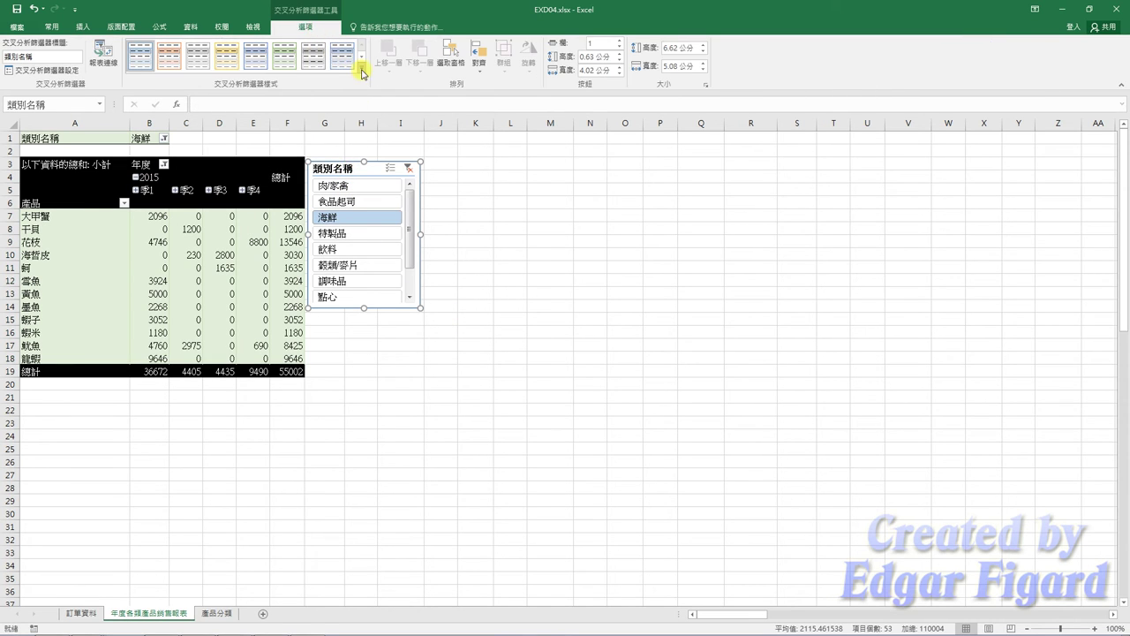
left_click(362, 71)
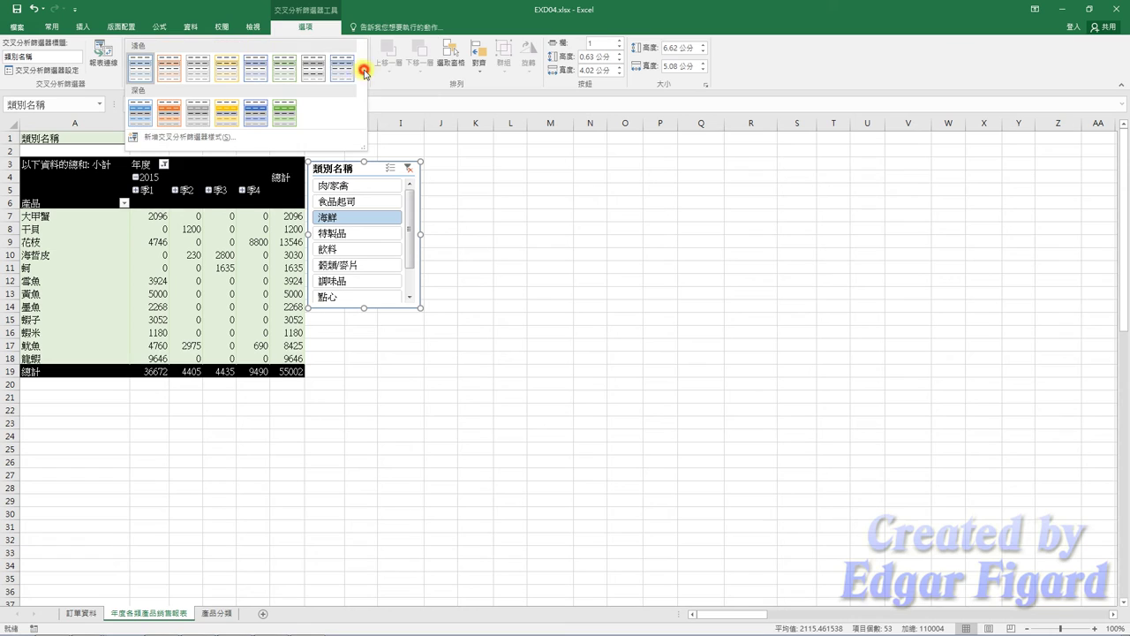
left_click(285, 68)
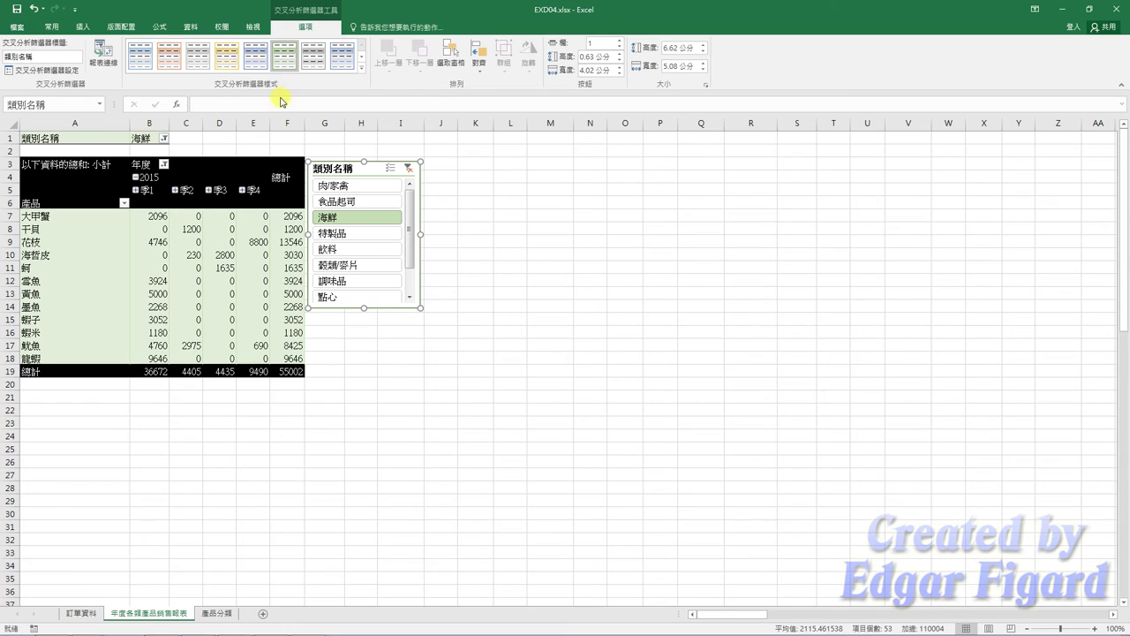
left_click(156, 370)
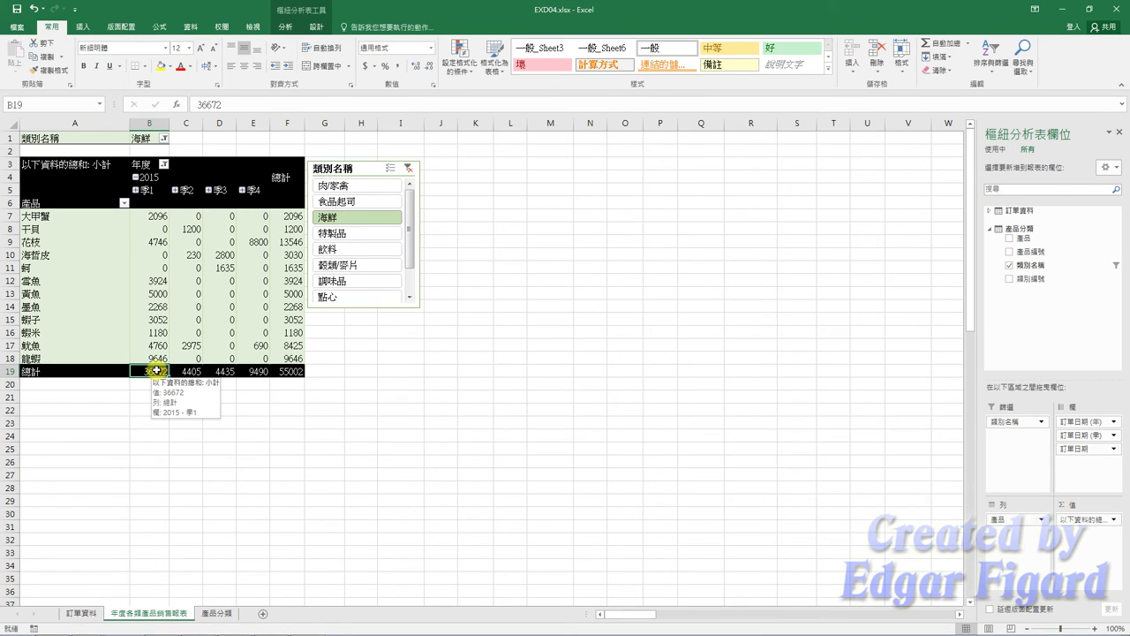
Drill into cell B19's 2015 Q1 seafood total and name the detail sheet 2015年第1季海鮮.
double_click(156, 370)
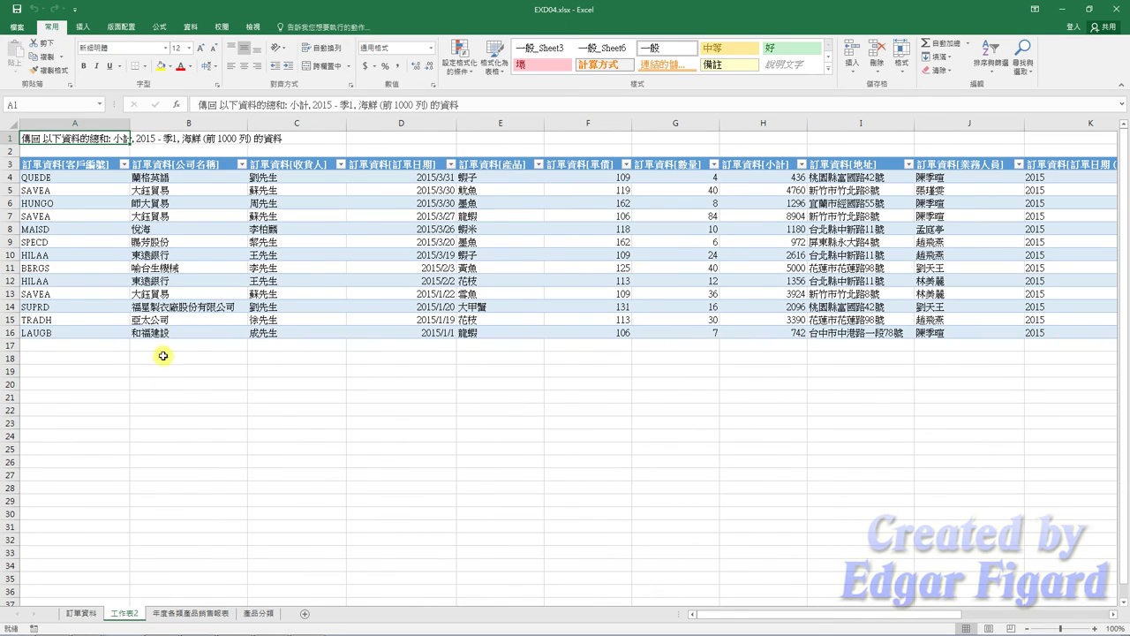
double_click(125, 612)
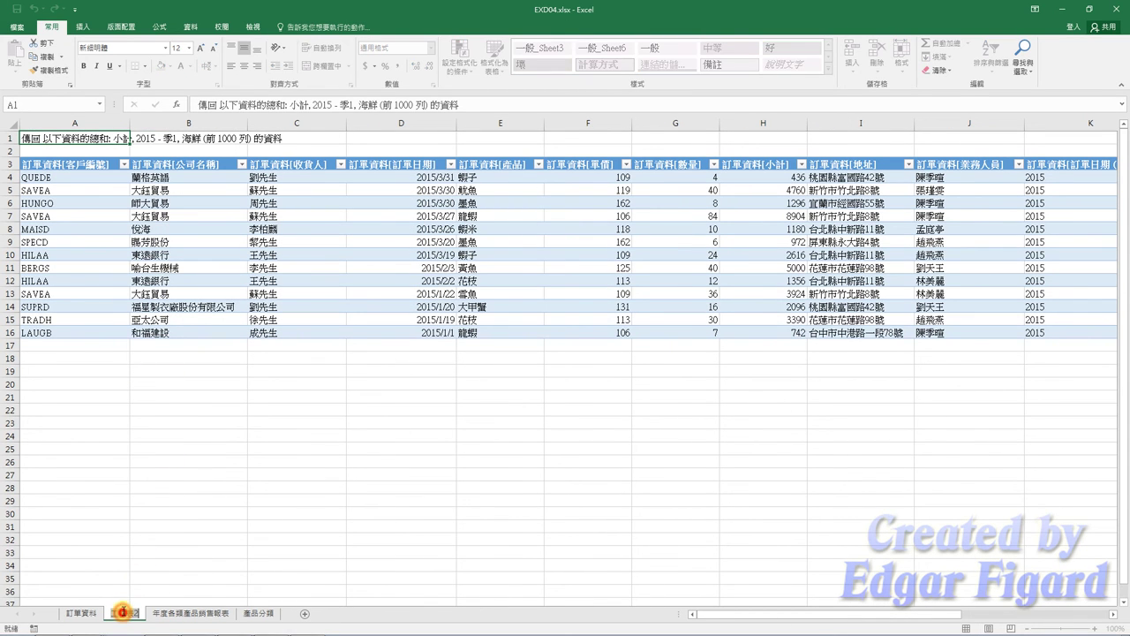
type("2015年")
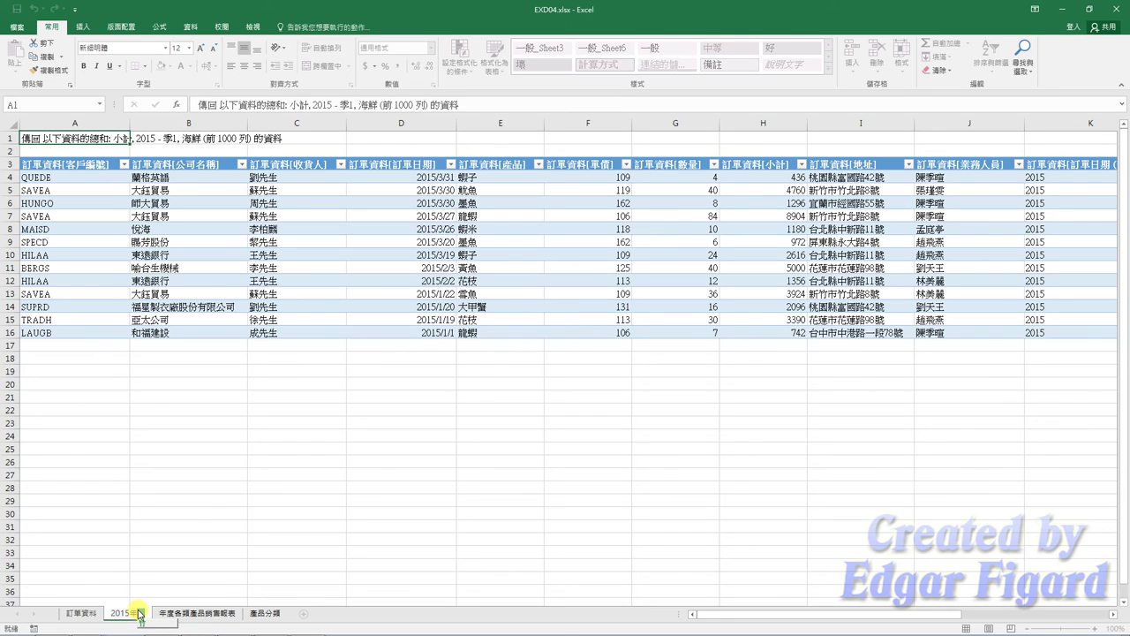
type("季1季")
key("space")
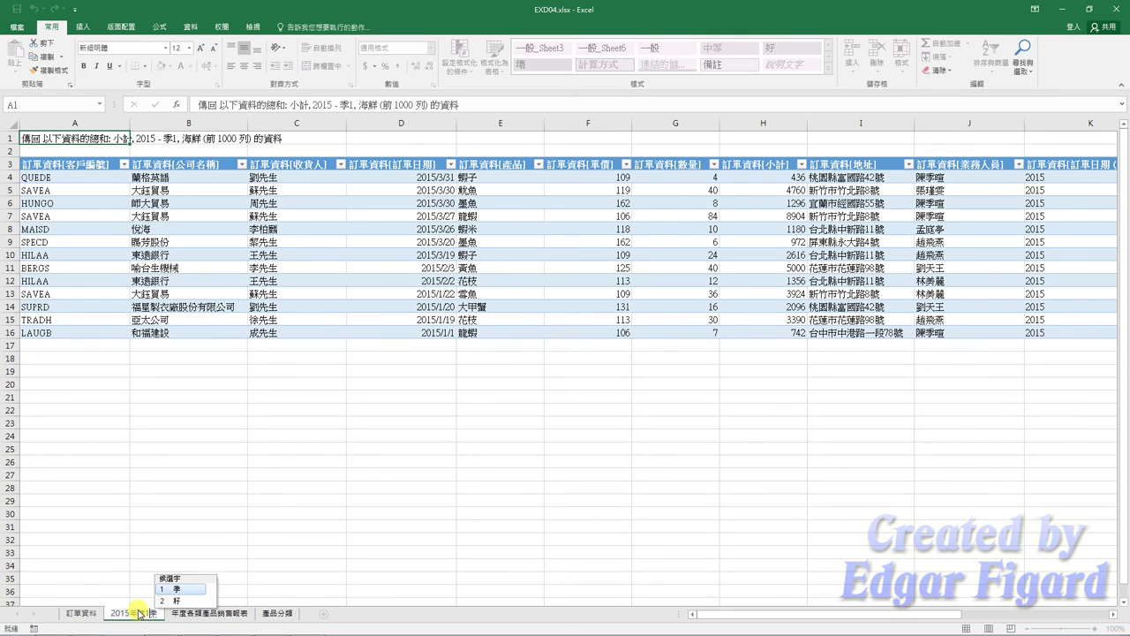
type("海鮮")
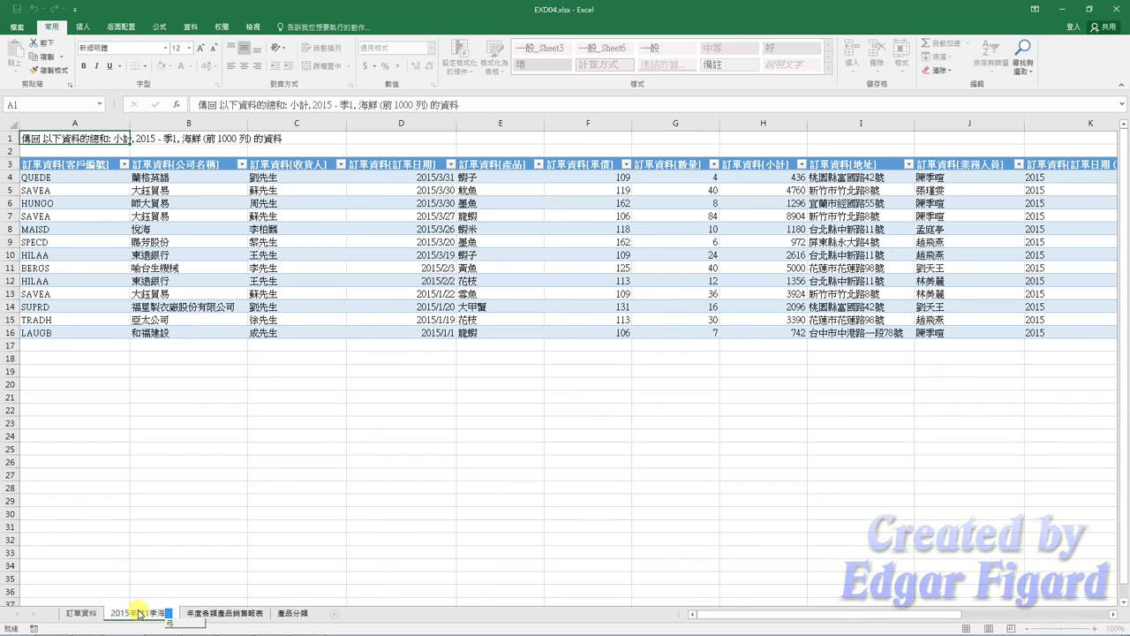
key("Return")
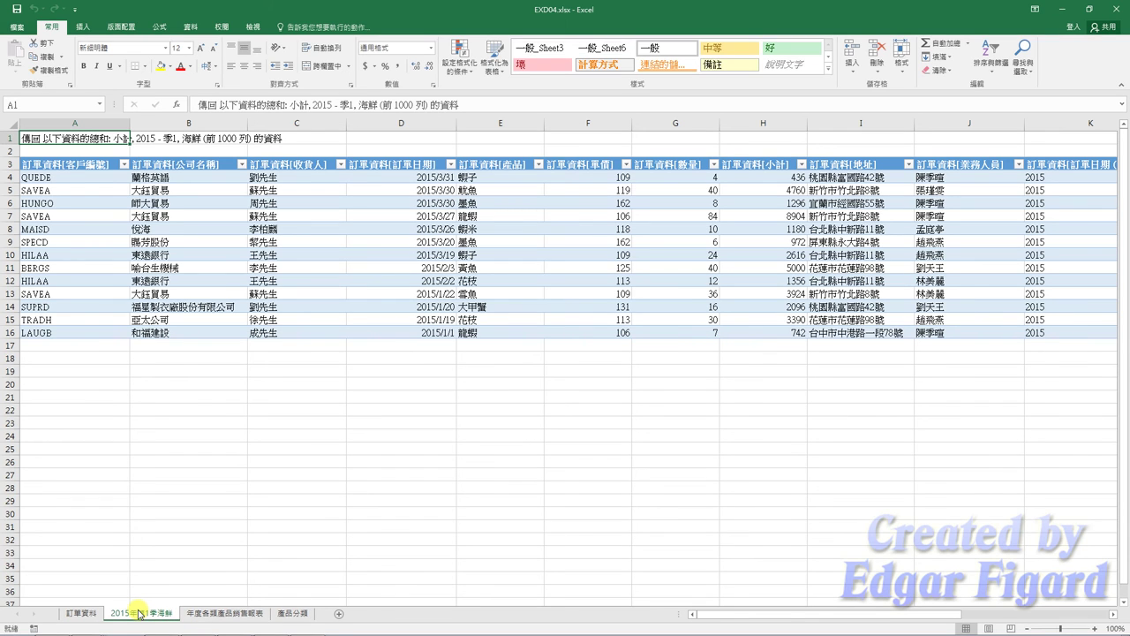
Save the workbook as EXa04.xlsx in the EX04 folder and close Excel.
left_click(15, 30)
left_click(31, 144)
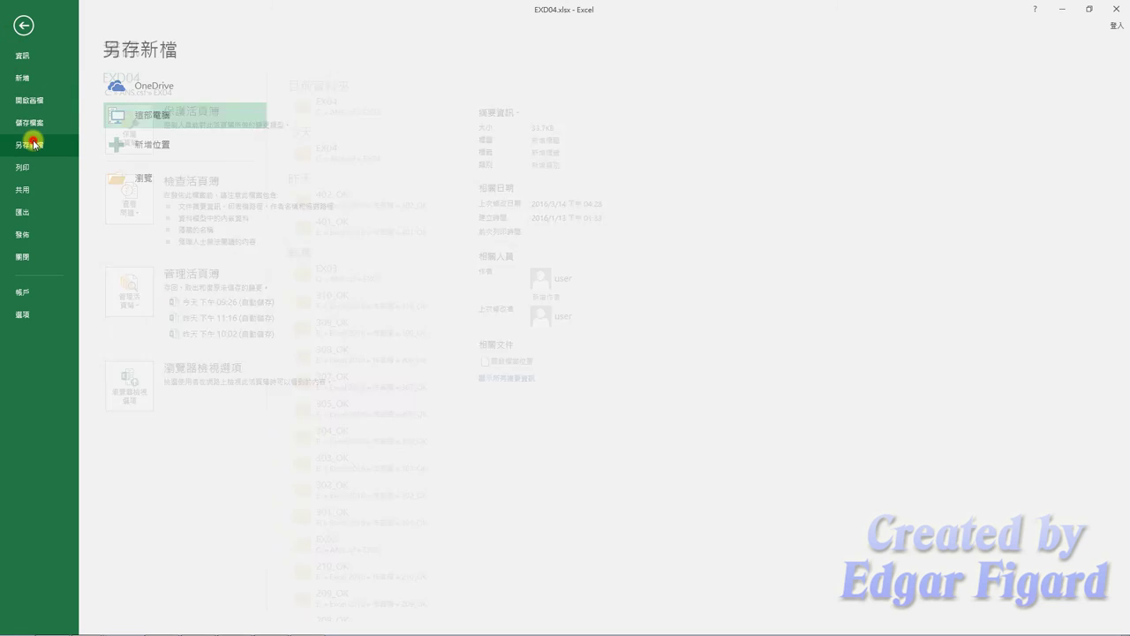
left_click(325, 115)
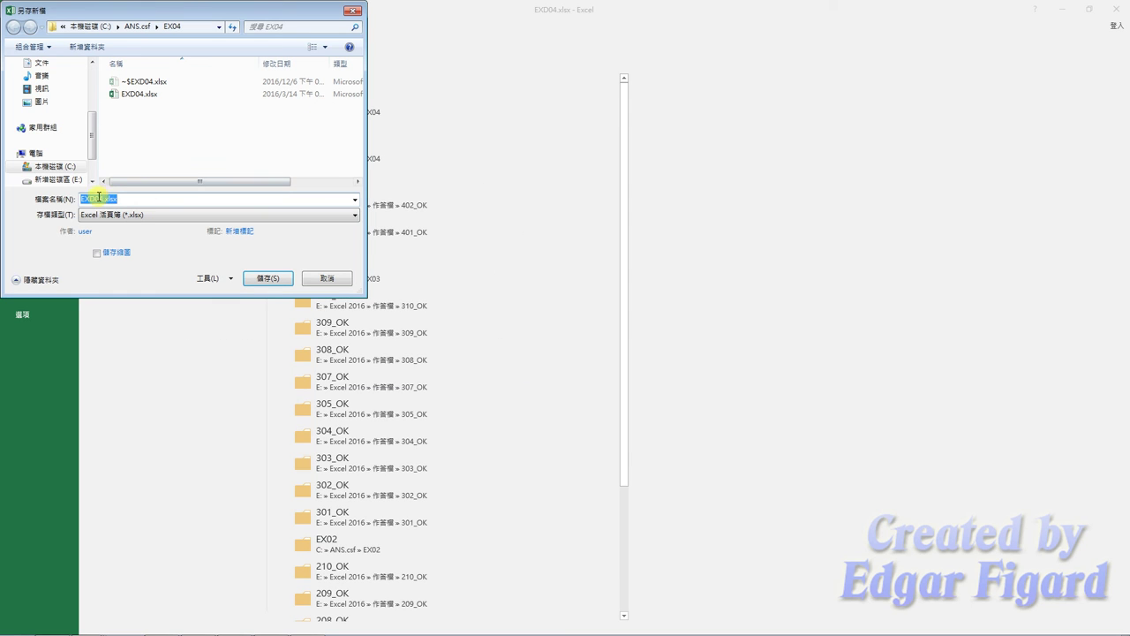
left_click(93, 199)
left_click_drag(94, 198, 88, 198)
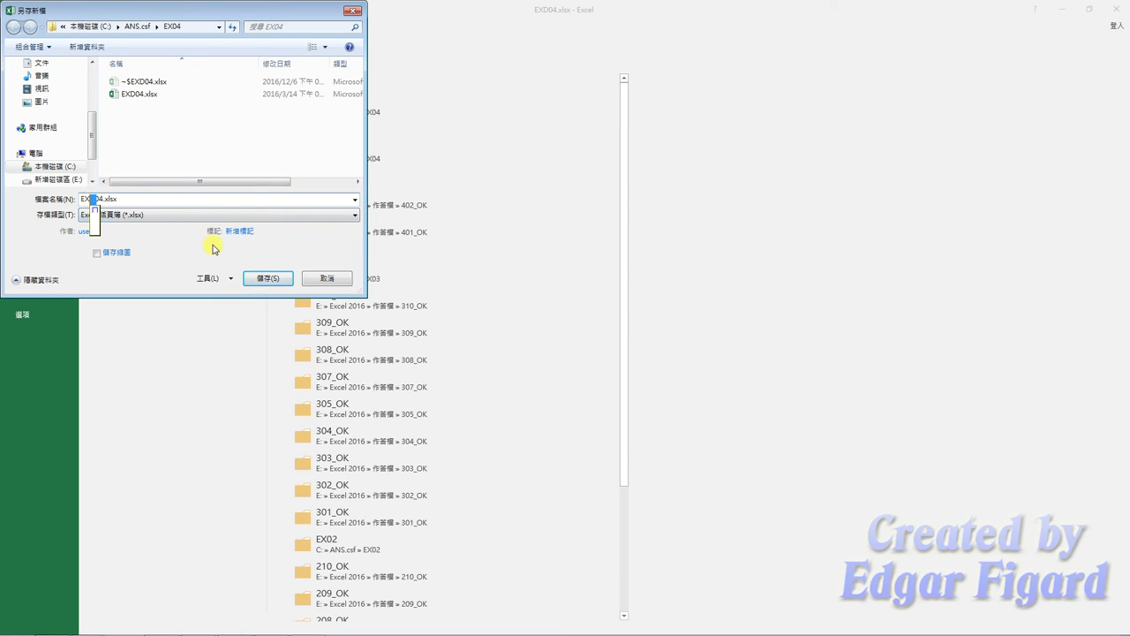
type("a")
left_click(267, 278)
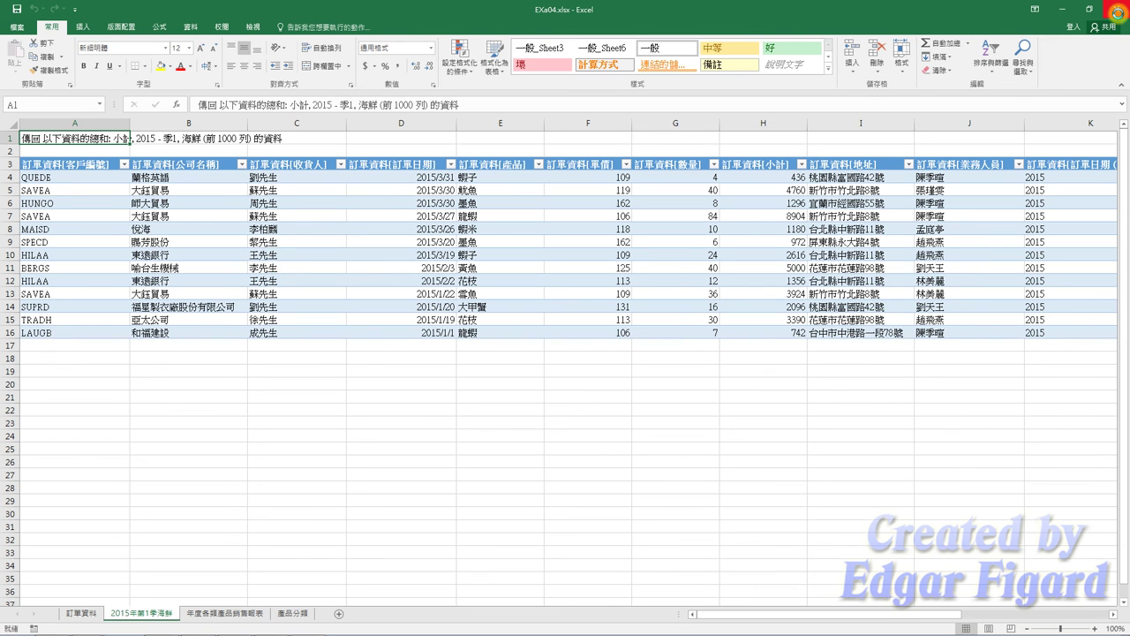
left_click(1117, 11)
Grade question 402 from the practice dialog's 術科評分 page.
left_click(1085, 7)
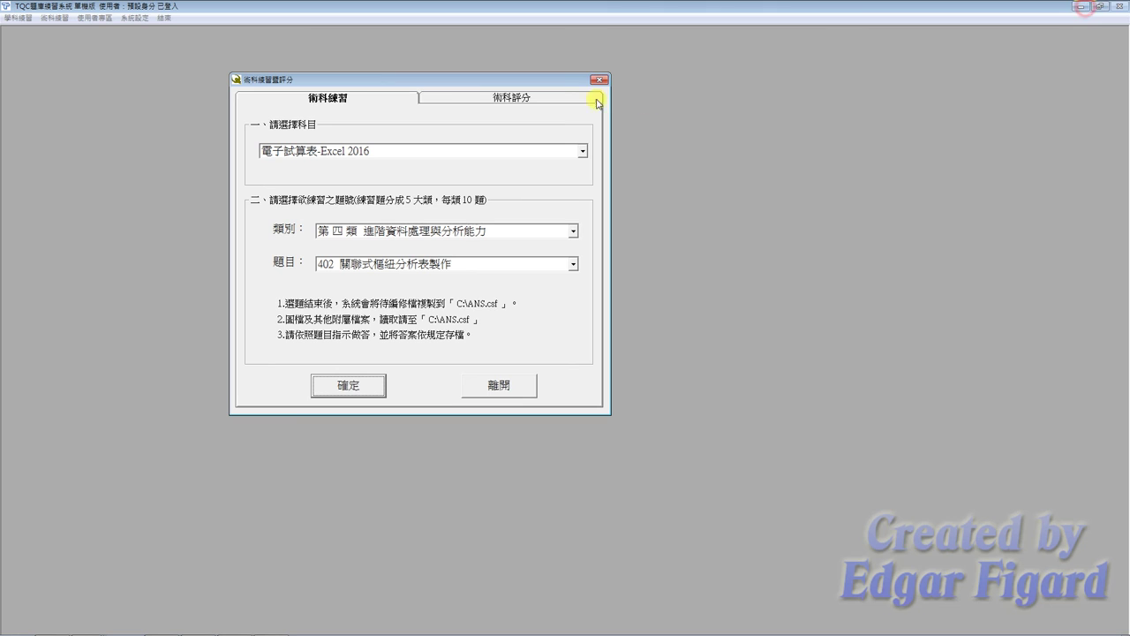
left_click(529, 98)
left_click(360, 386)
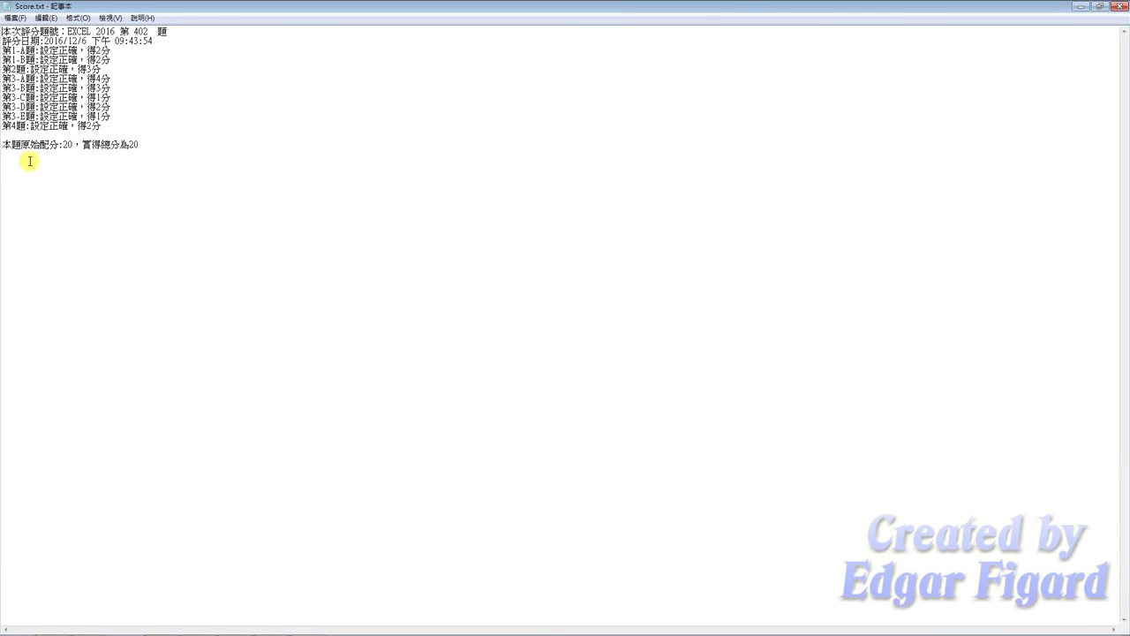
Check the Score.txt report: every item correct, total 20 out of 20.
left_click_drag(7, 147, 42, 143)
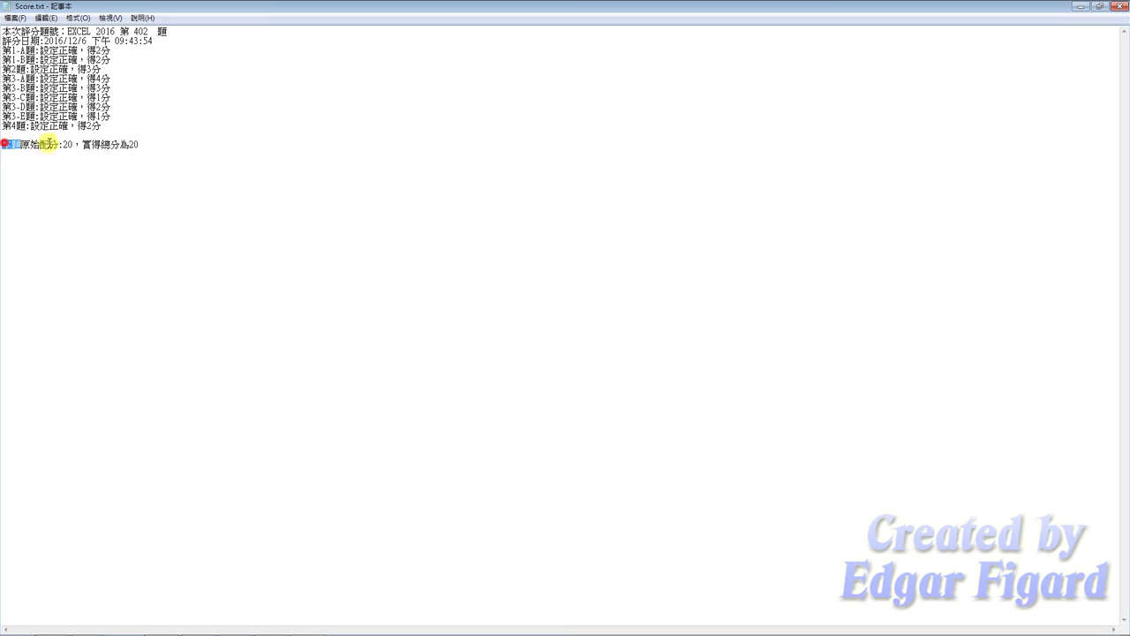